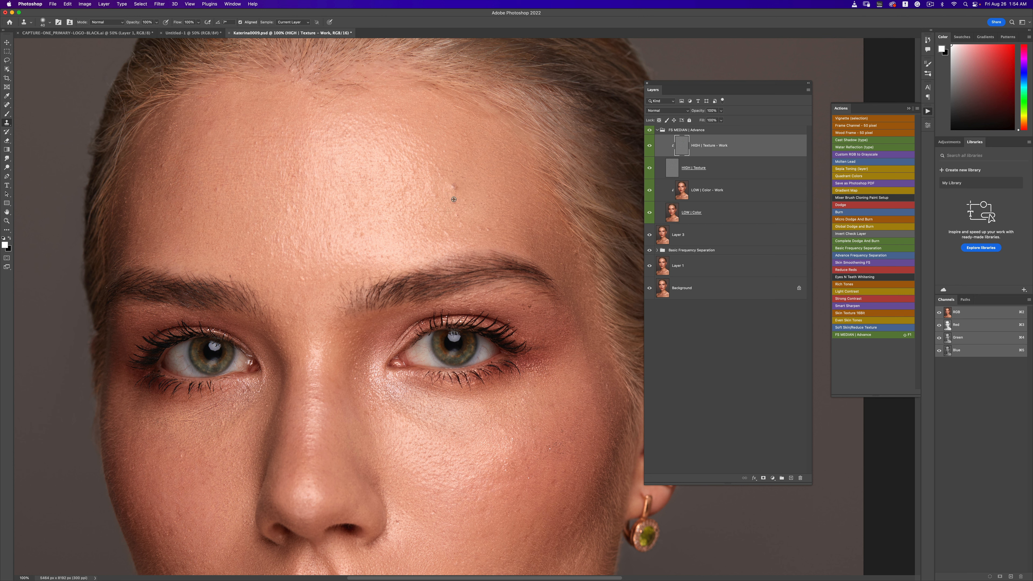
- Clone out small blemishes on the forehead on the HIGH | Texture - Work layer using a smaller brush
left_click(455, 187)
key("bracketleft")
left_click_drag(329, 101, 321, 107)
left_click(316, 109, "alt")
left_click(315, 99)
left_click(449, 229)
left_click_drag(536, 257, 483, 37)
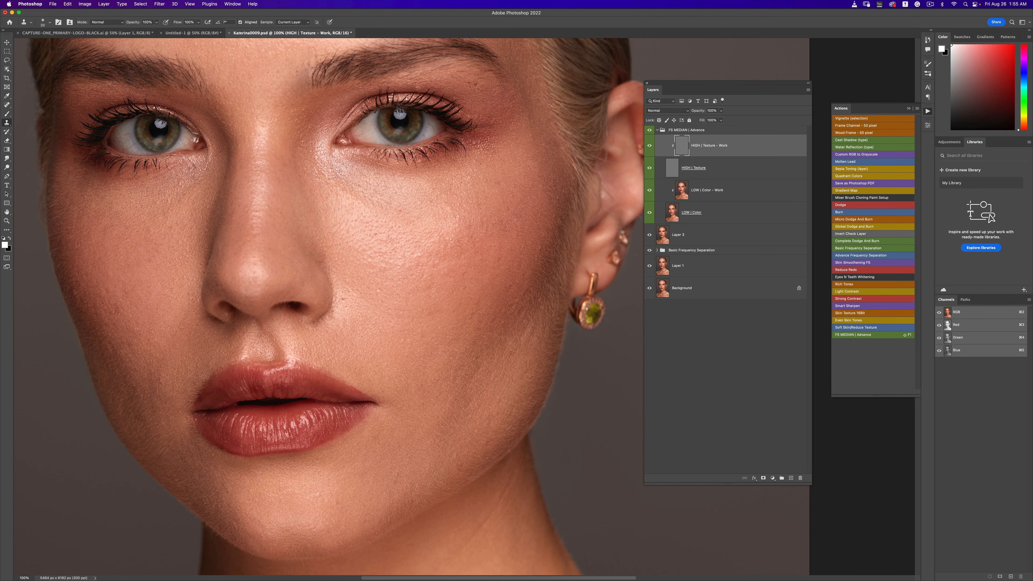
- Clone away a small spot just above the left eyebrow
scroll(341, 193, "up", 5)
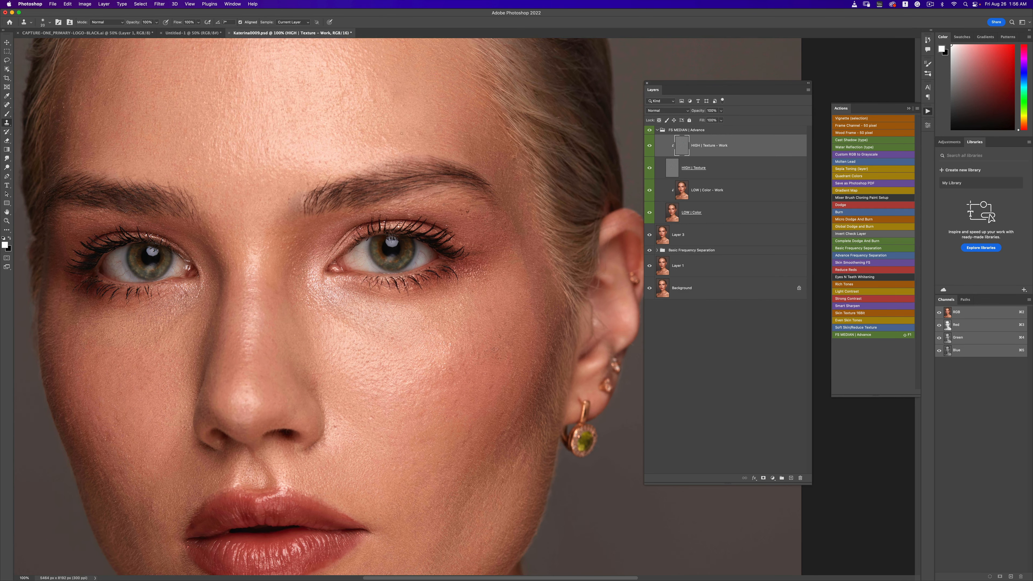
left_click(297, 182)
left_click_drag(494, 324, 527, 179)
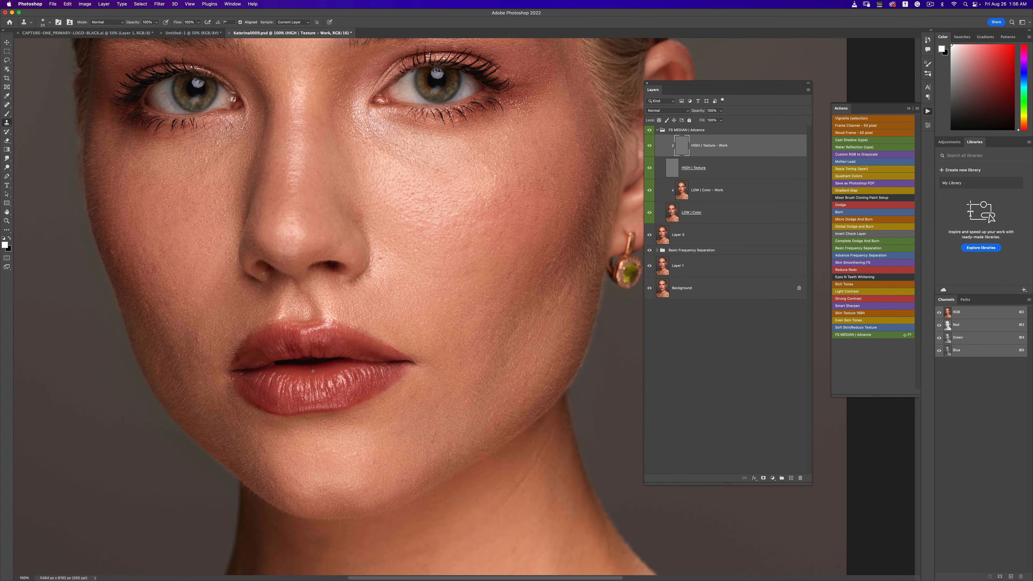
- Clone away texture flaws on the skin at the mouth's left corner, then toggle the texture layer to compare
left_click(209, 391, "super")
left_click(209, 390, "super")
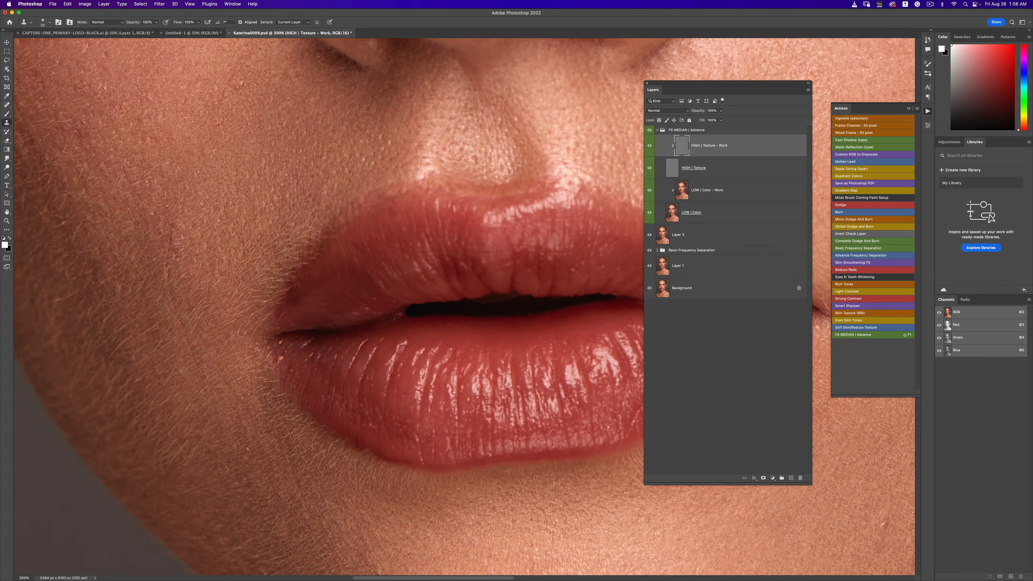
key("bracketleft")
left_click(175, 462, "alt")
left_click_drag(195, 431, 191, 438)
left_click(179, 497, "alt")
left_click(286, 431, "alt")
mouse_move(285, 377)
left_mouse_down()
mouse_move(285, 434)
mouse_move(283, 402)
left_mouse_up()
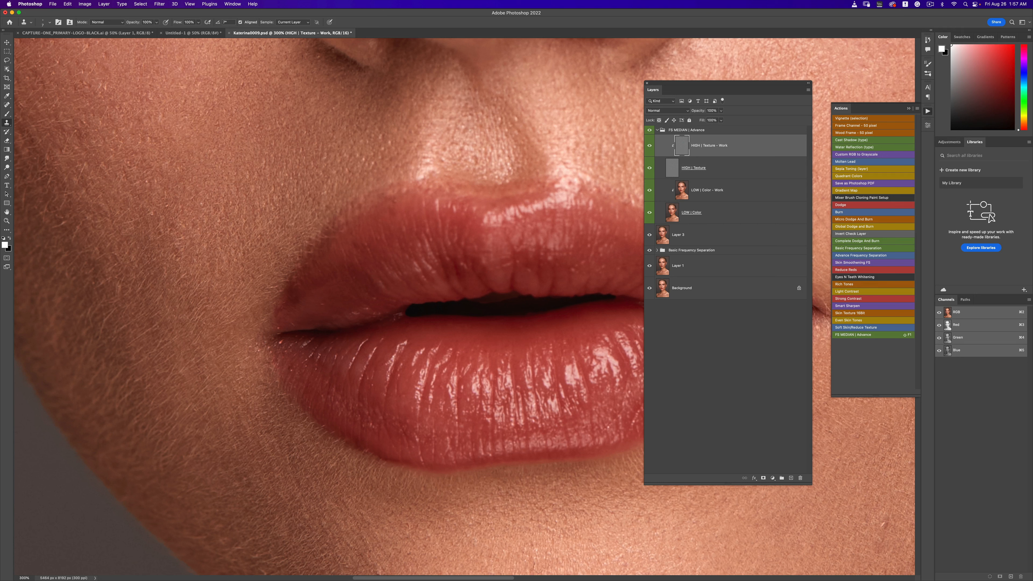
left_click(649, 146)
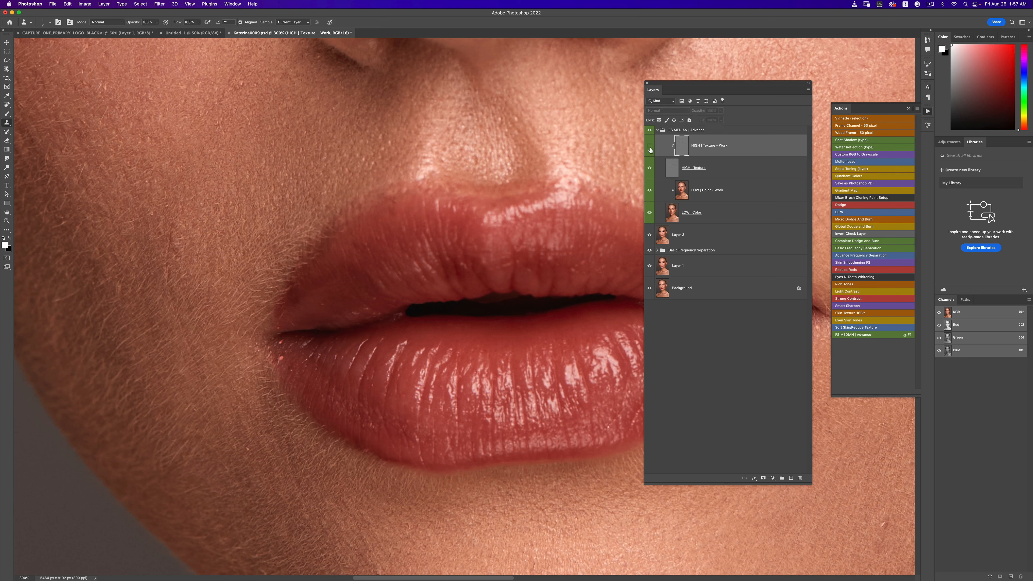
left_click(649, 147)
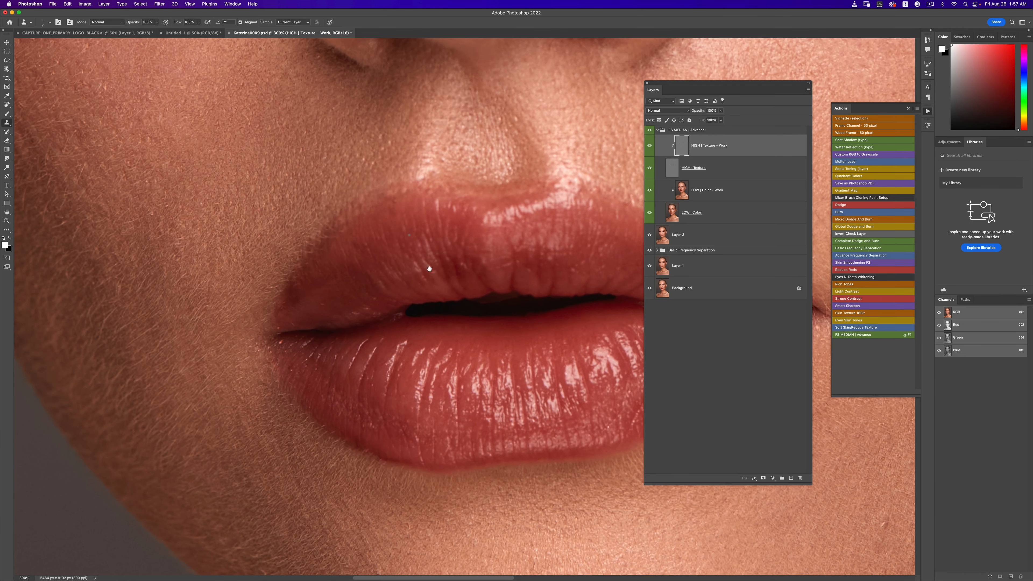
- Clone over blemishes on the skin at the right corner of the mouth with a smaller brush
scroll(418, 268, "right", 15)
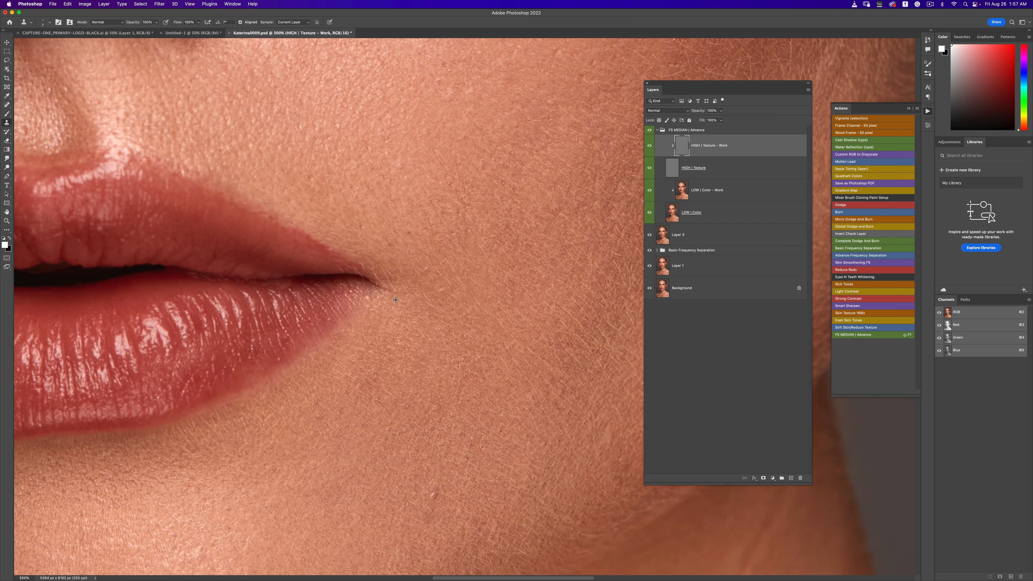
left_click_drag(393, 300, 390, 314)
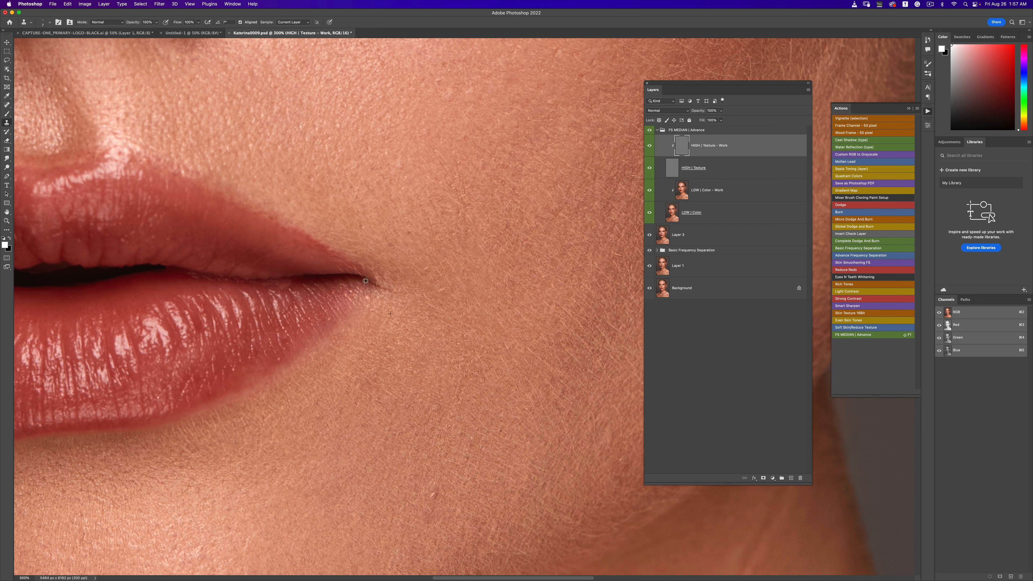
left_click(331, 266, "alt")
left_click_drag(346, 267, 363, 280)
left_click(339, 266, "alt")
key("super+equal")
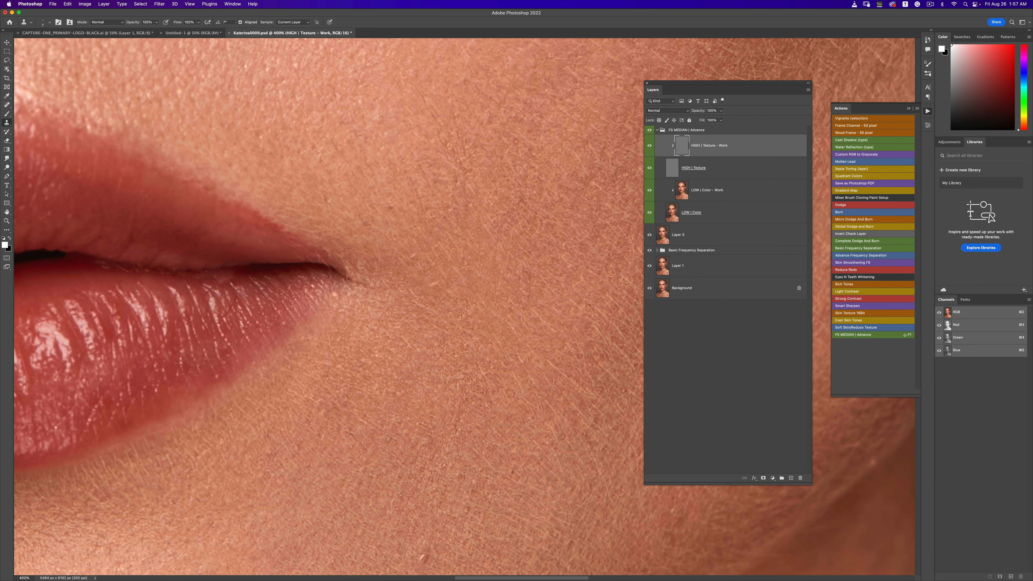
key("bracketleft")
left_click(366, 223)
- Clone out texture flaws on the skin between the left eyebrow and the left eye
key("z")
left_click(464, 247, "alt")
left_click(464, 248, "alt")
left_click(463, 247, "alt")
left_click(463, 248, "alt")
left_click(463, 247, "alt")
left_click(464, 247, "alt")
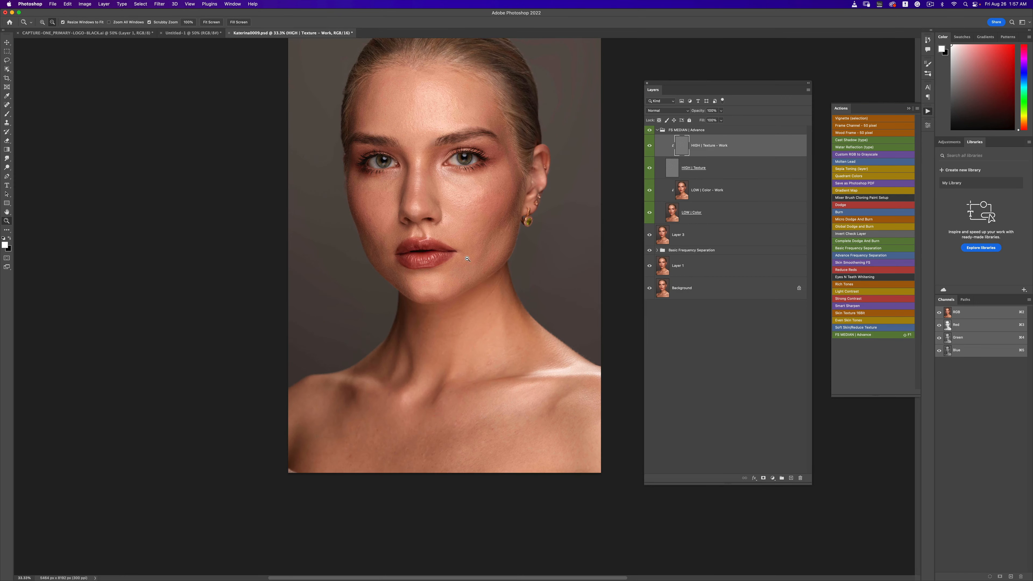
left_click(439, 213)
key("s")
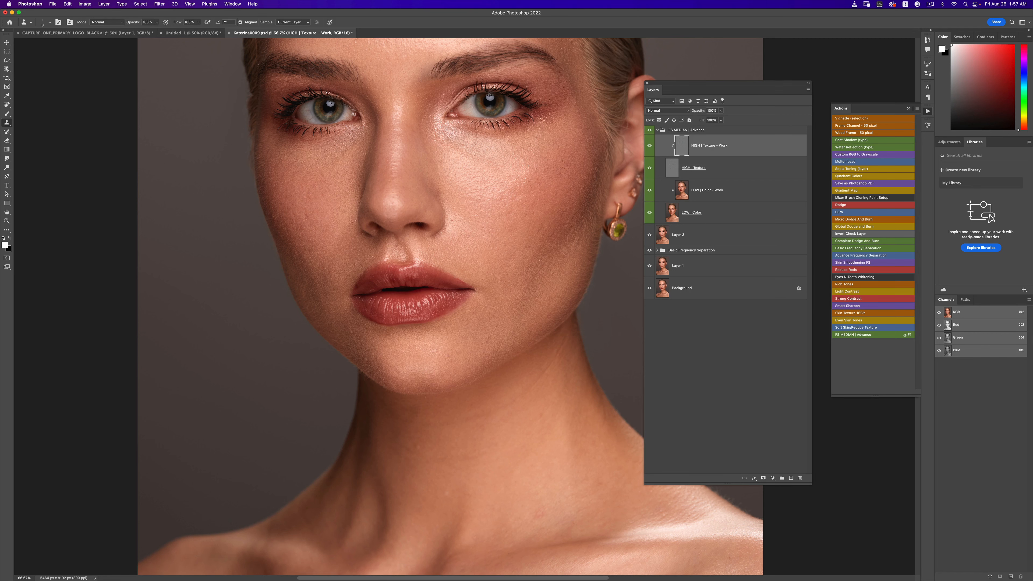
left_click_drag(495, 212, 508, 330)
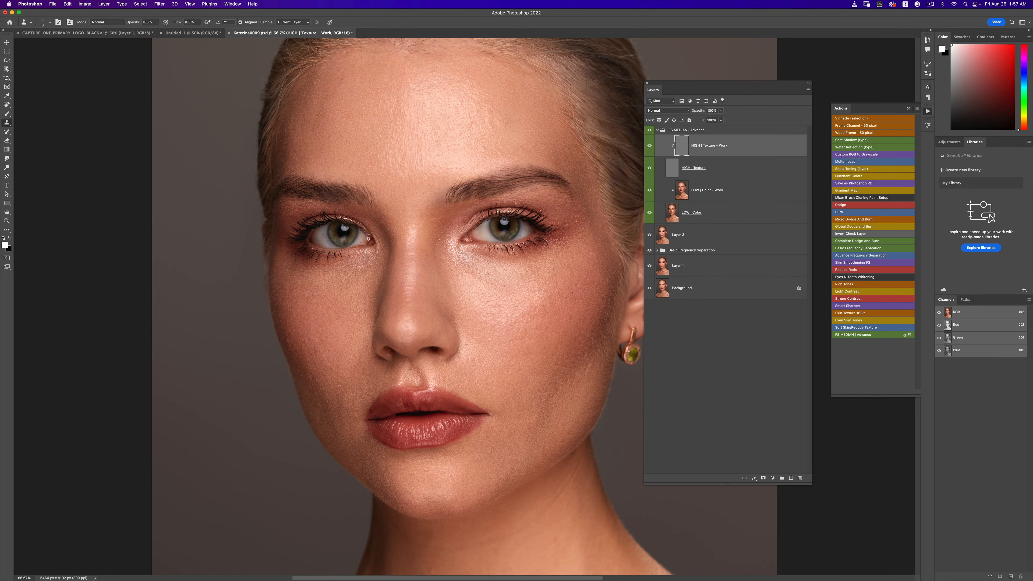
key("z")
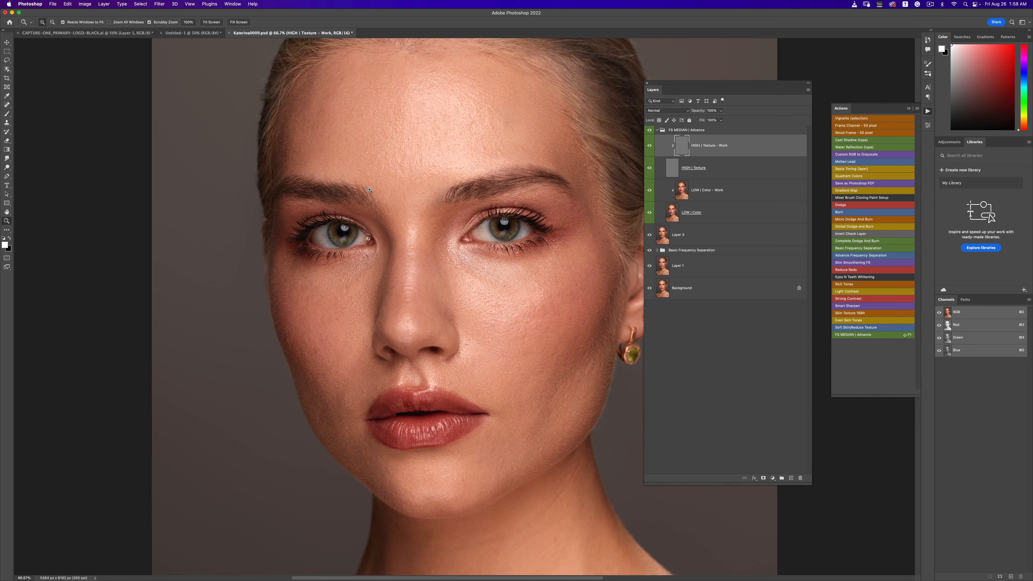
left_click(370, 191)
left_click(370, 192)
left_click(370, 191)
key("s")
left_click_drag(392, 250, 388, 271)
left_click_drag(376, 235, 379, 249)
left_click_drag(388, 243, 355, 177)
left_click_drag(420, 327, 452, 379)
left_click_drag(420, 319, 418, 312)
left_click_drag(398, 236, 395, 248)
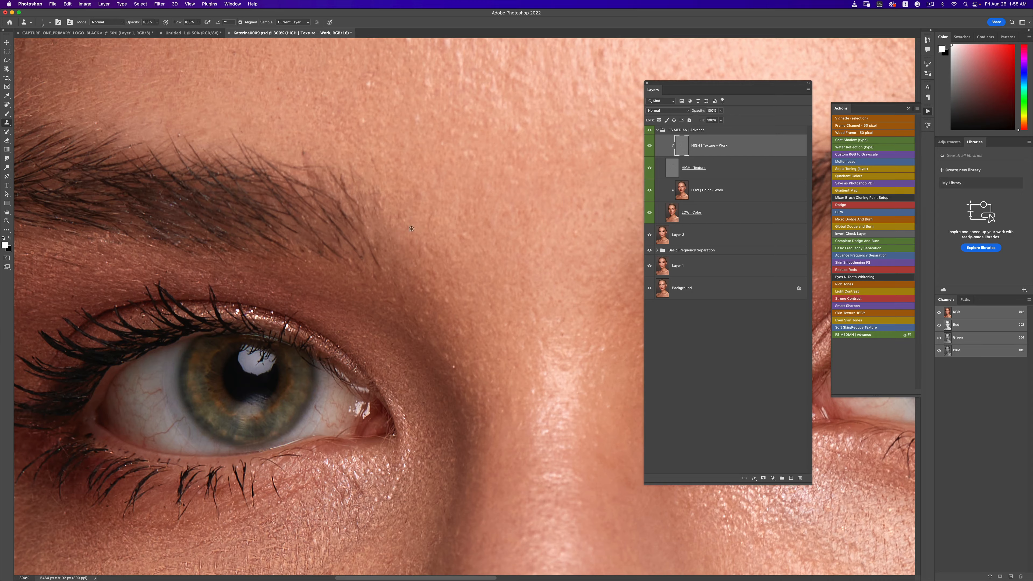
- Clone away a blemish on the chin skin below the right side of the lower lip with a smaller brush
key("z")
left_click(401, 216, "alt")
left_click(301, 264, "alt")
key("s")
key("bracketright")
key("bracketright")
key("bracketright")
key("bracketright")
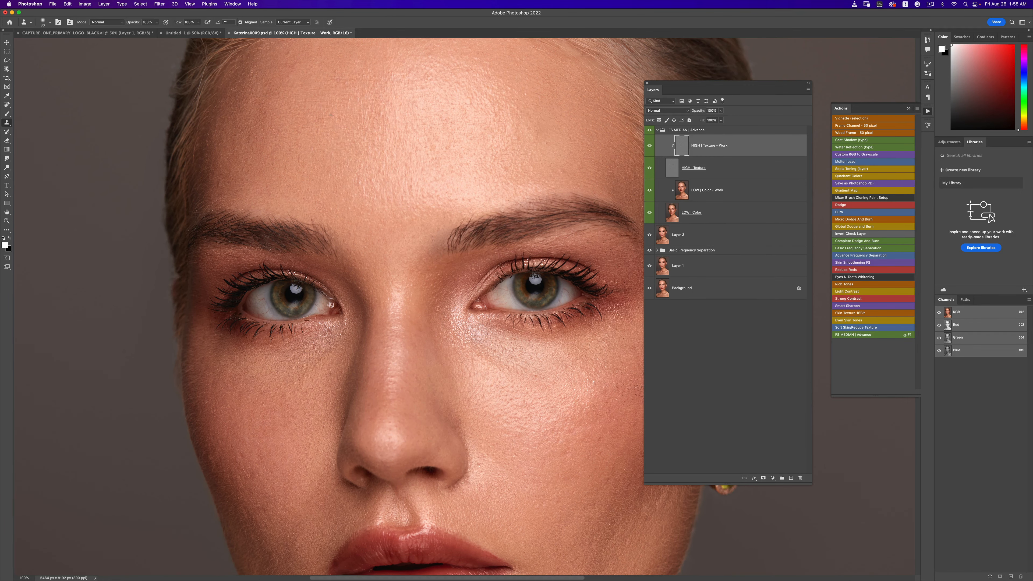
scroll(447, 241, "down", 10)
scroll(447, 241, "right", 4)
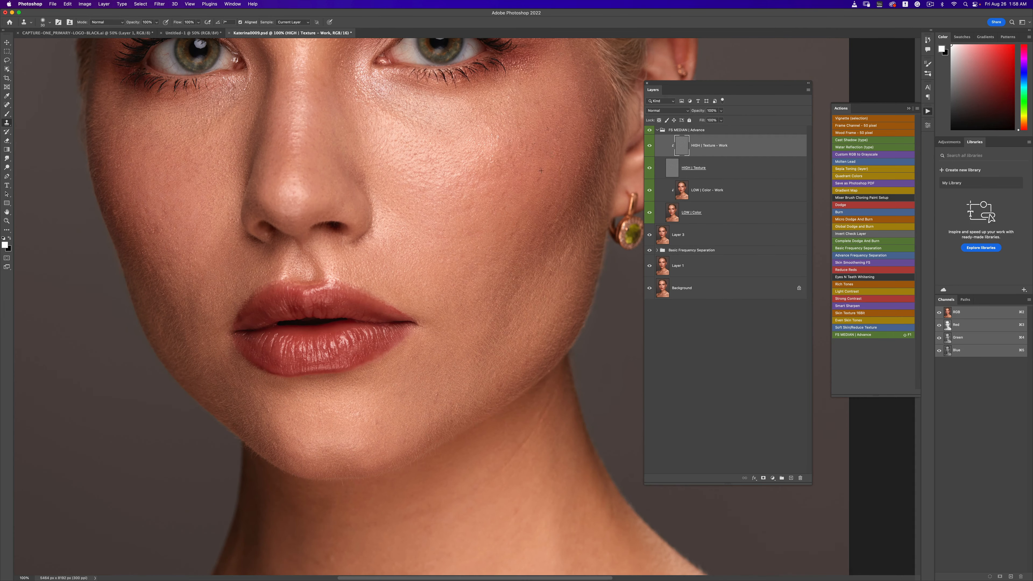
left_click_drag(508, 345, 530, 216)
key("super+plus")
key("super+plus")
key("bracketleft")
key("bracketleft")
key("bracketleft")
key("bracketleft")
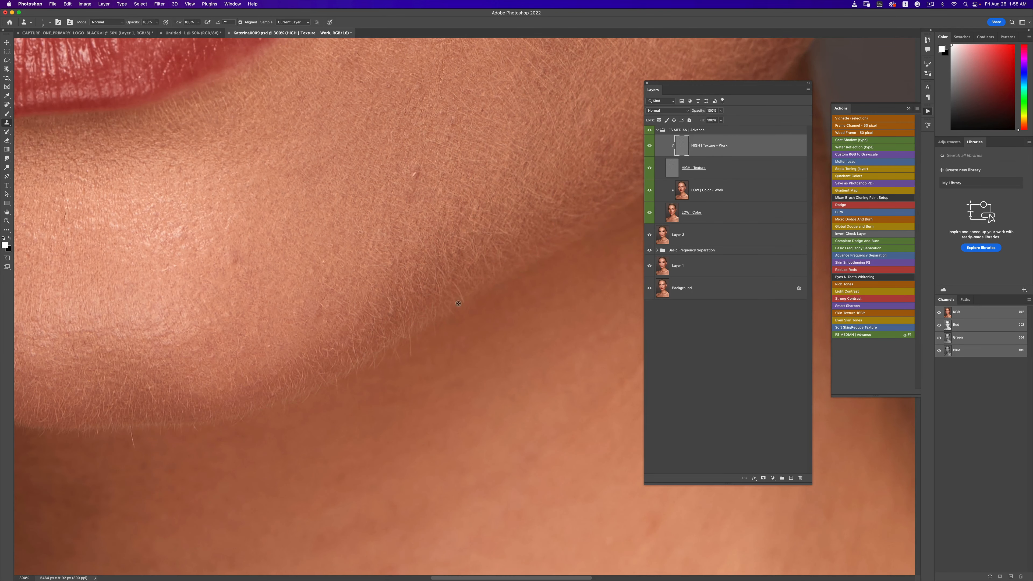
left_click(414, 175)
- Clone out a spot on the skin beneath the right nostril
scroll(433, 276, "up", 4)
scroll(433, 276, "right", 5)
scroll(401, 289, "down", 3)
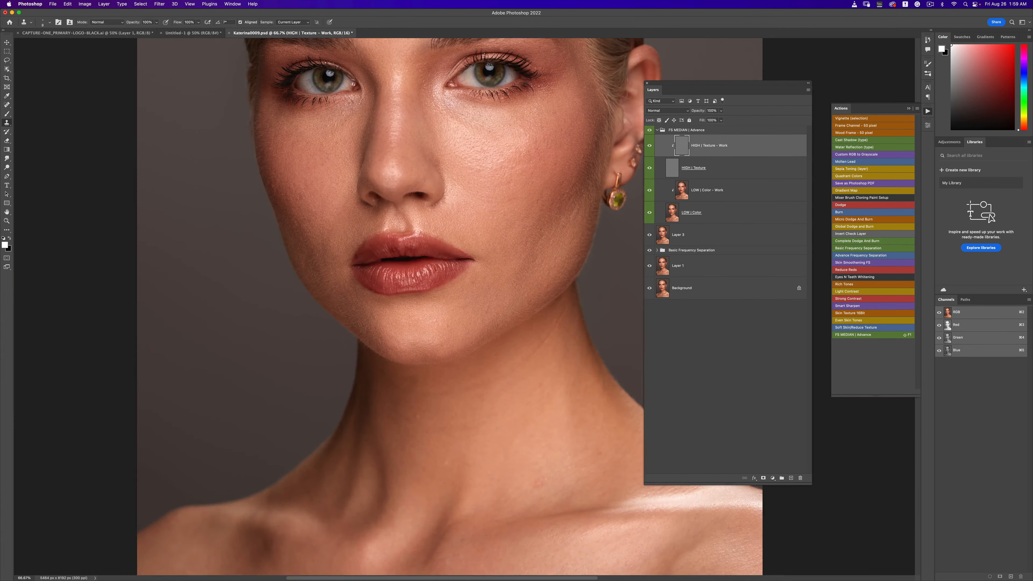
scroll(326, 304, "up", 2)
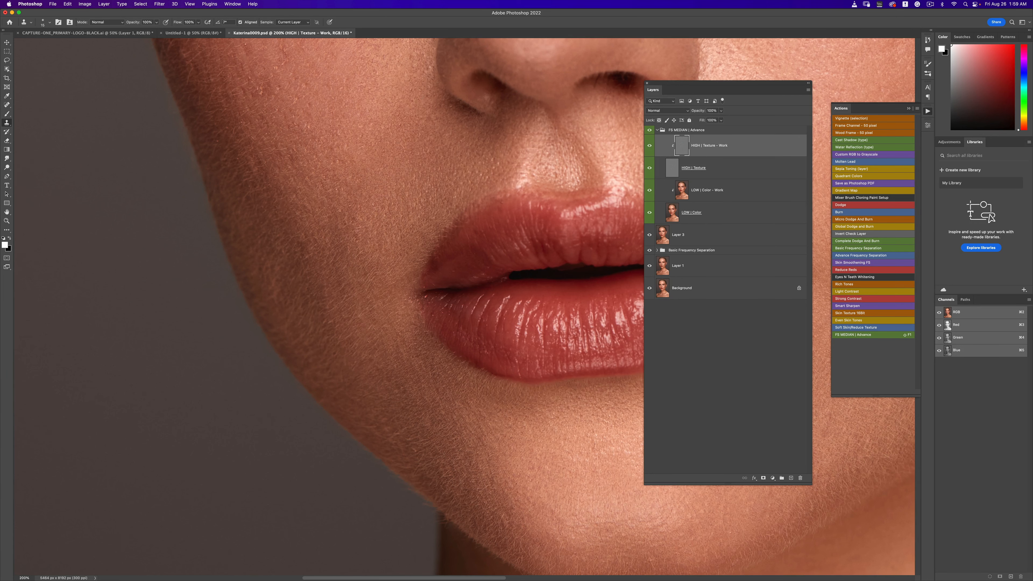
scroll(295, 197, "up", 5)
left_click(540, 274, "alt")
left_click_drag(534, 271, 534, 274)
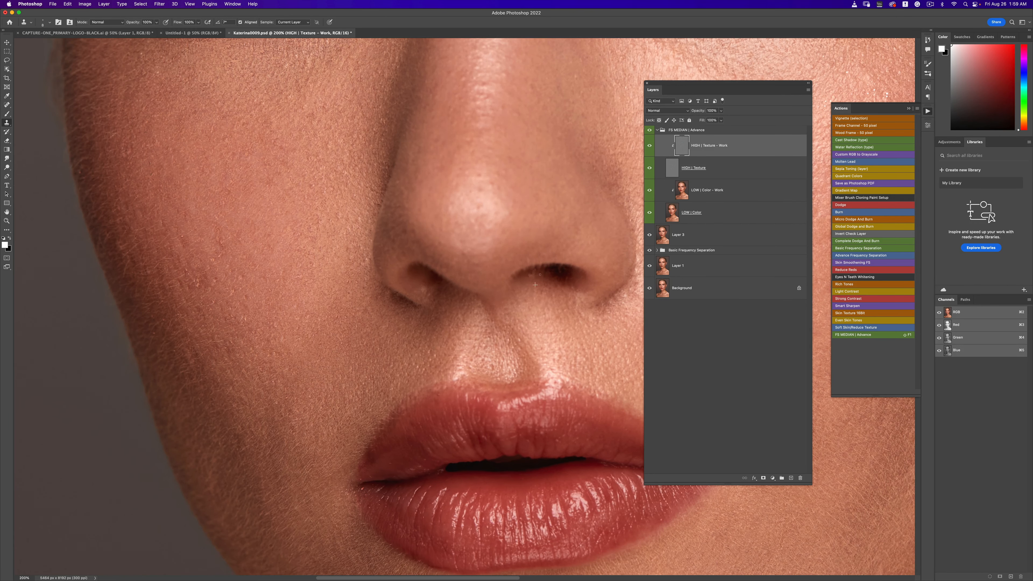
left_click(547, 283, "alt")
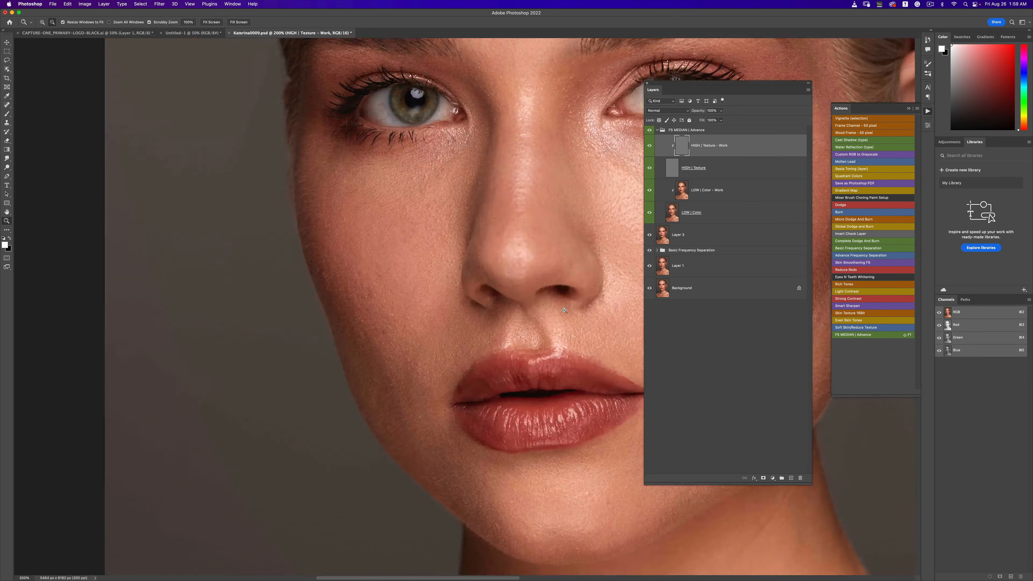
- Clone over texture flaws on the left cheek below the eye
left_click(420, 263)
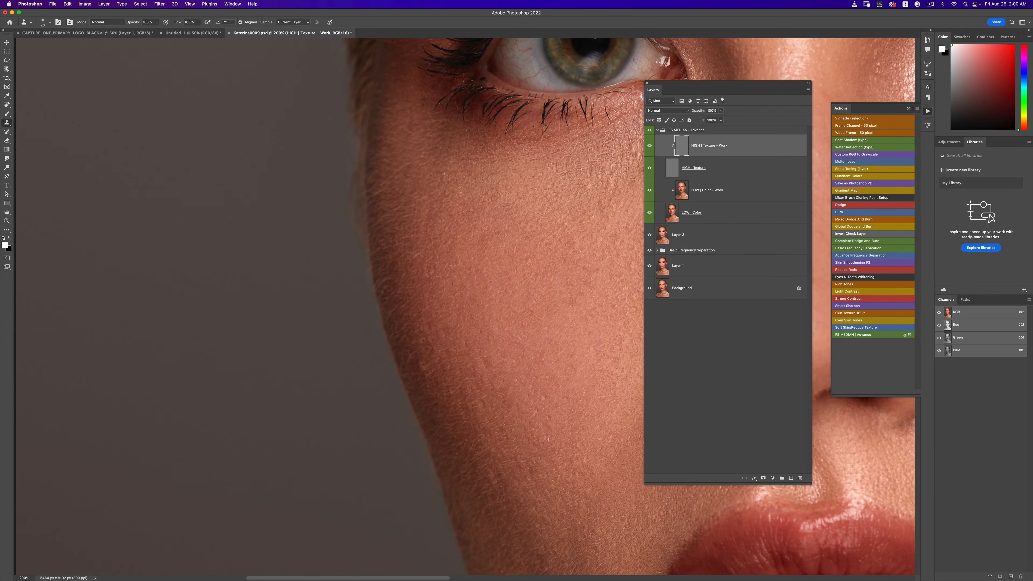
mouse_move(559, 167)
left_mouse_down()
mouse_move(465, 200)
mouse_move(510, 186)
mouse_move(514, 199)
mouse_move(528, 170)
left_mouse_up()
left_click_drag(556, 165, 557, 179)
left_click_drag(474, 205, 481, 200)
mouse_move(539, 219)
left_mouse_down()
mouse_move(539, 199)
mouse_move(349, 203)
left_mouse_up()
left_click(536, 220, "alt")
left_click(536, 223, "super")
key("super+plus")
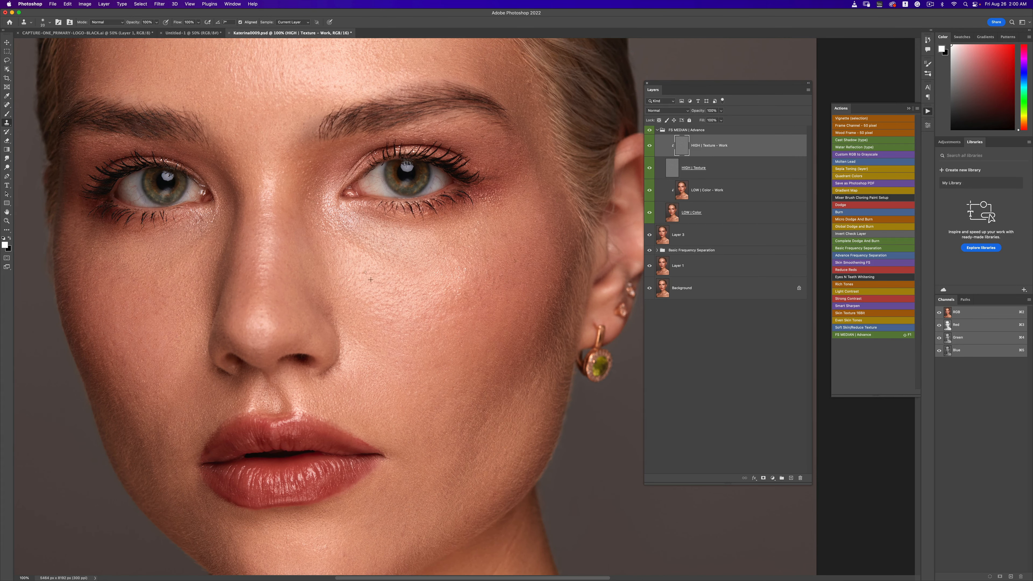
- Inspect the whole retouched portrait, including the neck and collarbones
key("super+minus")
key("super+minus")
key("super+minus")
key("super+minus")
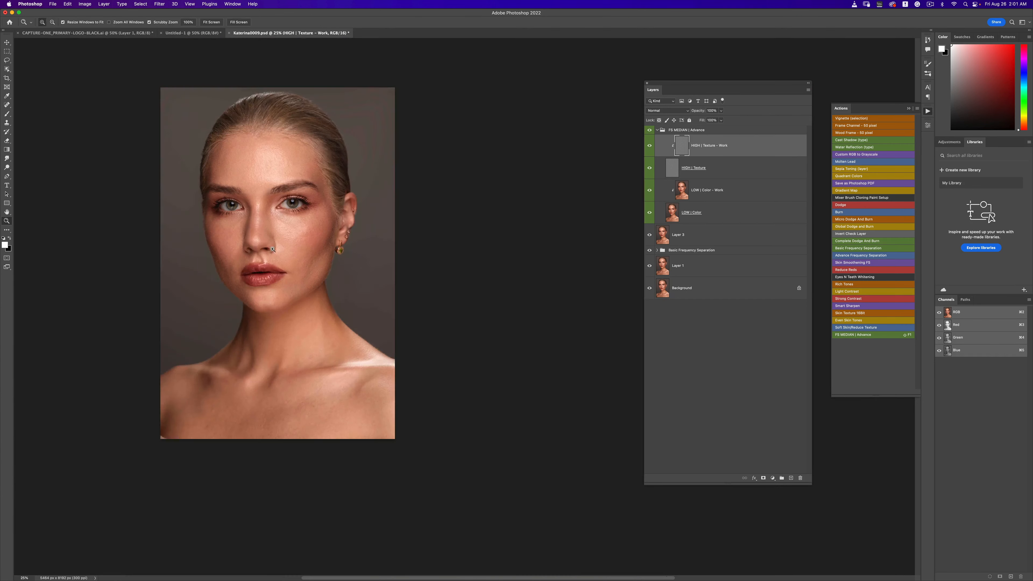
key("super+plus")
key("super+plus")
left_click_drag(271, 216, 387, 257)
key("super+plus")
key("super+plus")
scroll(494, 179, "down", 3)
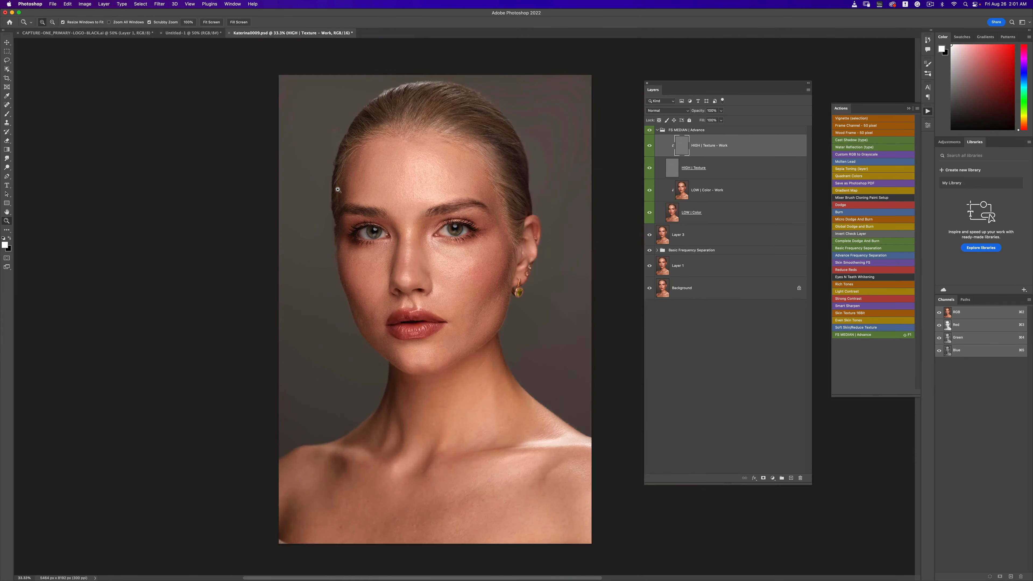
scroll(351, 177, "up", 2)
scroll(386, 280, "down", 2)
scroll(378, 295, "up", 2)
scroll(372, 312, "down", 8)
scroll(372, 312, "right", 4)
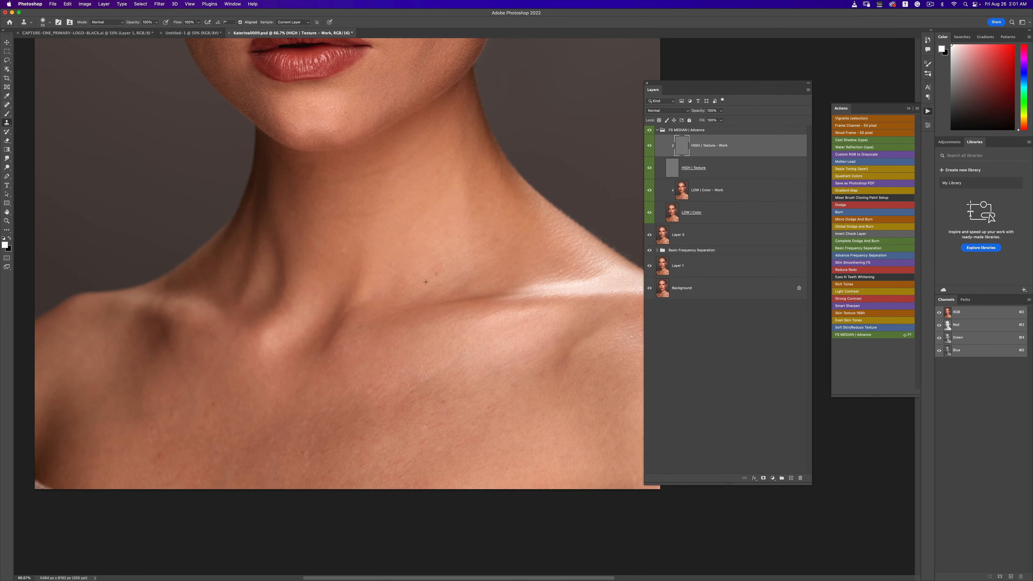
scroll(508, 195, "down", 5)
scroll(508, 196, "right", 2)
key("bracketright")
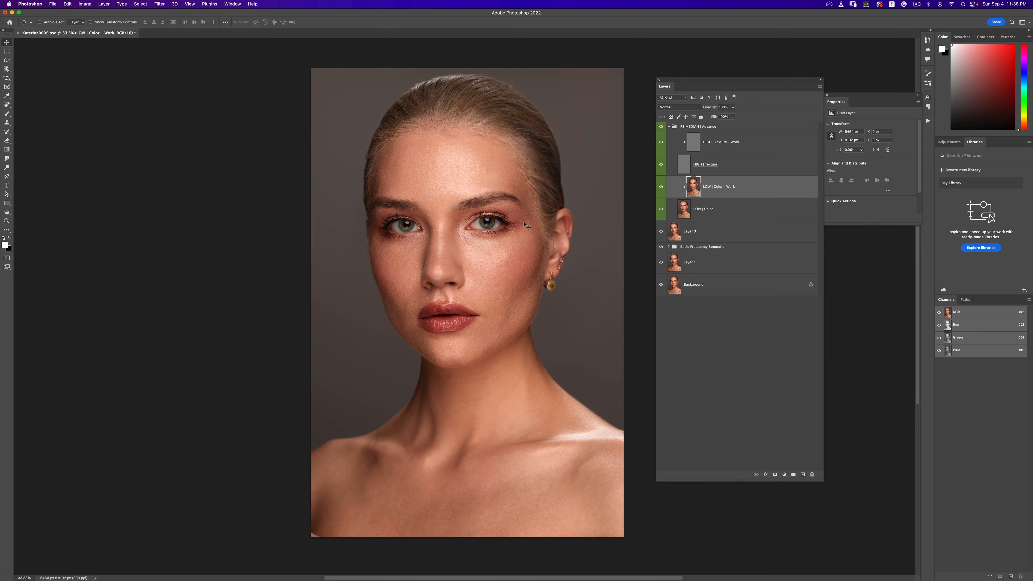
- Toggle the HIGH | Texture - Work layer's visibility to compare the retouching before and after
key("z")
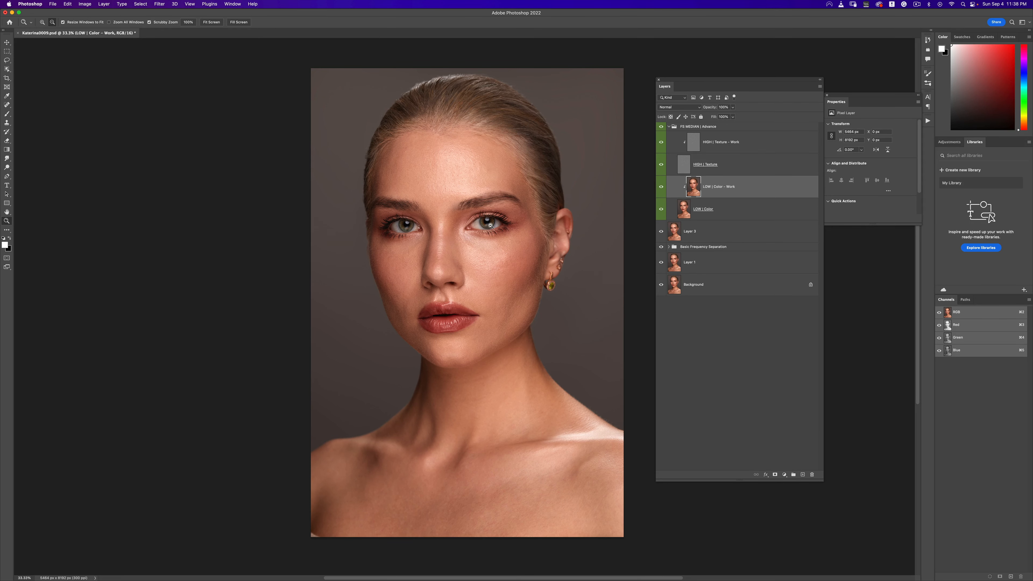
left_click(488, 227)
left_click(459, 228)
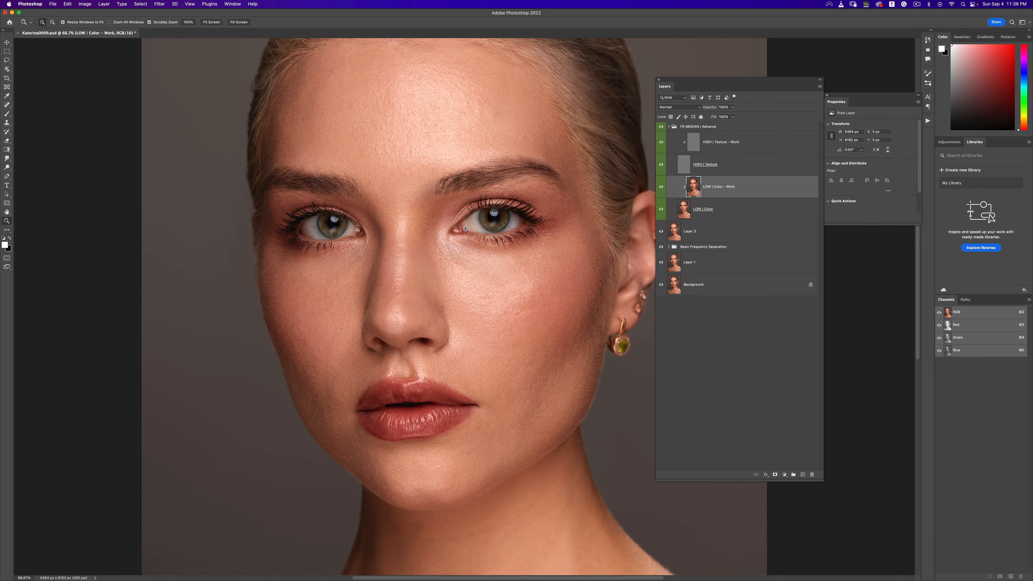
key("v")
left_click(659, 144)
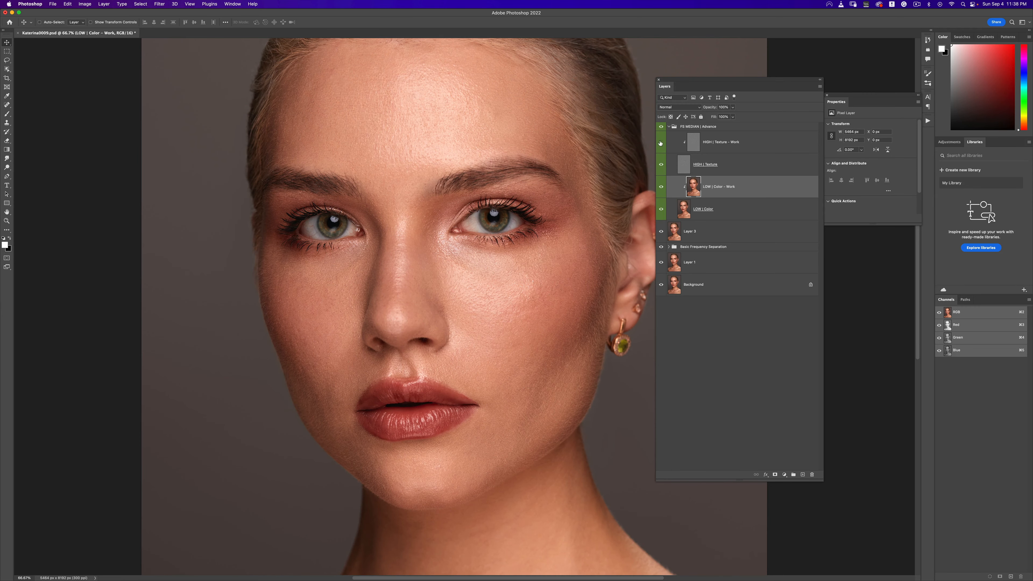
left_click(661, 144)
left_click(662, 145)
key("z")
left_click(530, 224, "alt")
left_click(530, 223, "alt")
left_click(530, 224, "alt")
left_click(532, 229)
left_click(531, 229)
key("v")
left_click_drag(553, 231, 488, 237)
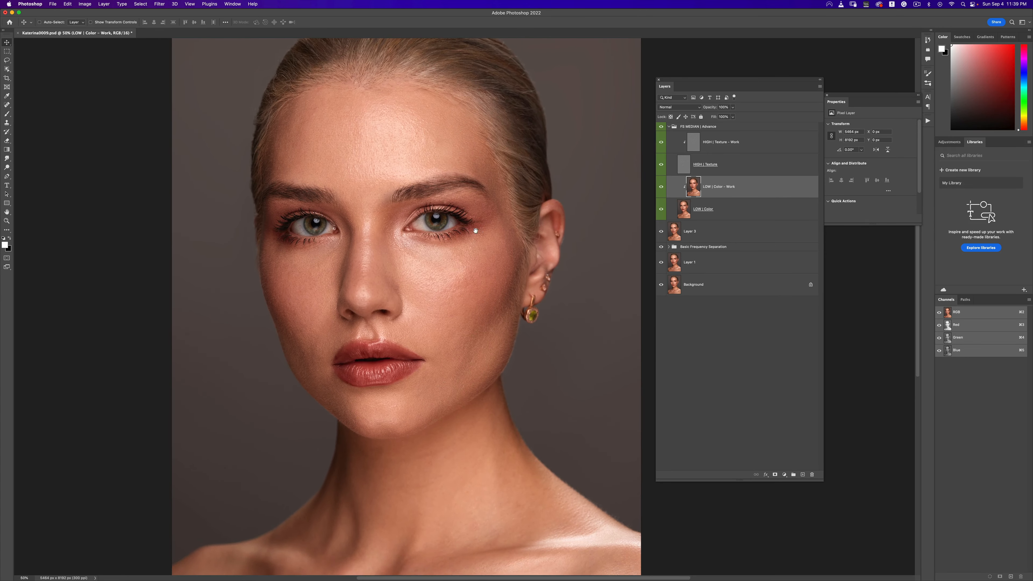
key("super+minus")
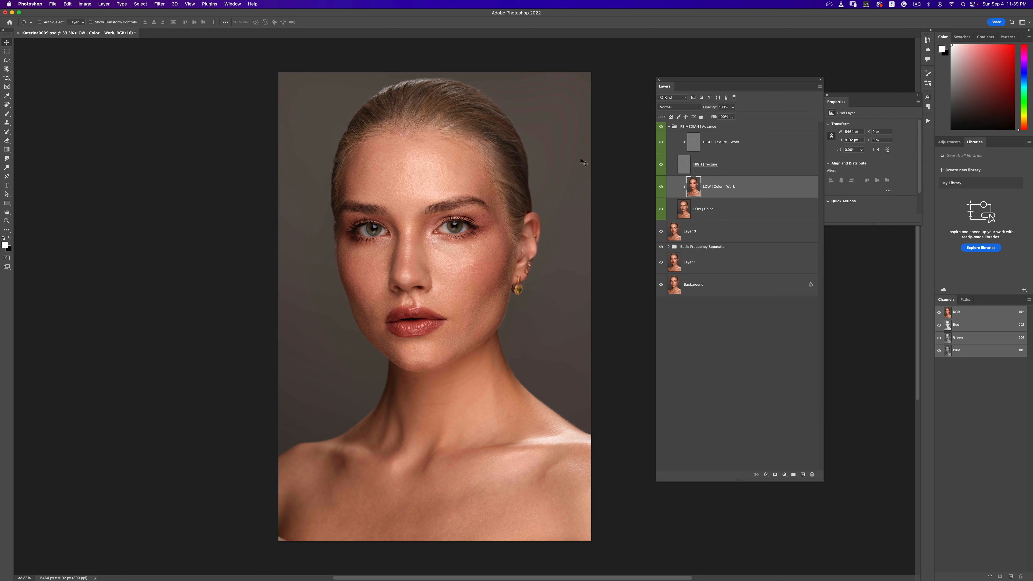
- Collapse the FS MEDIAN | Advance group, run the Invert Check Layer action and select the Levels layer inside its group
left_click(669, 127)
left_click(924, 122)
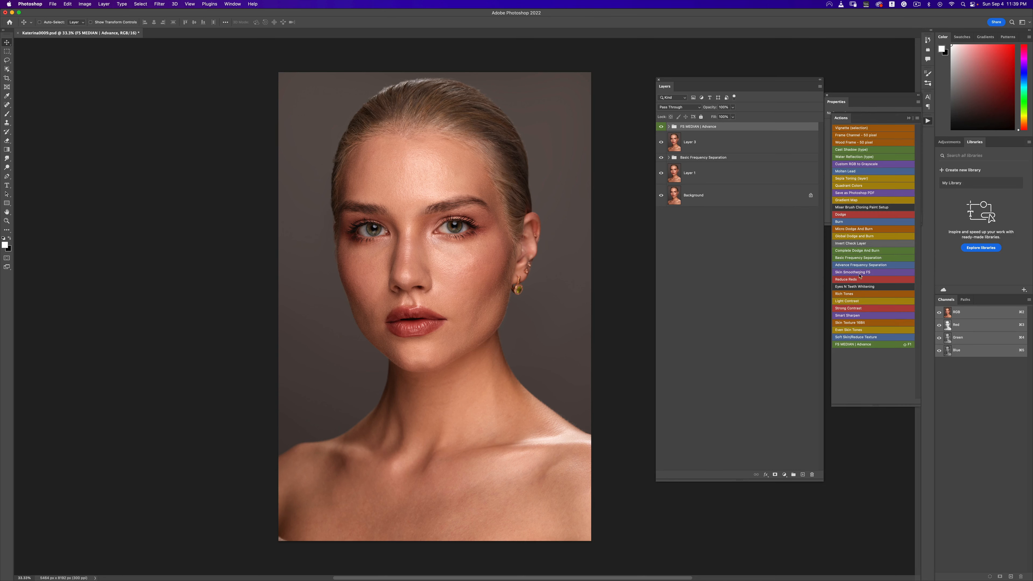
left_click(845, 243)
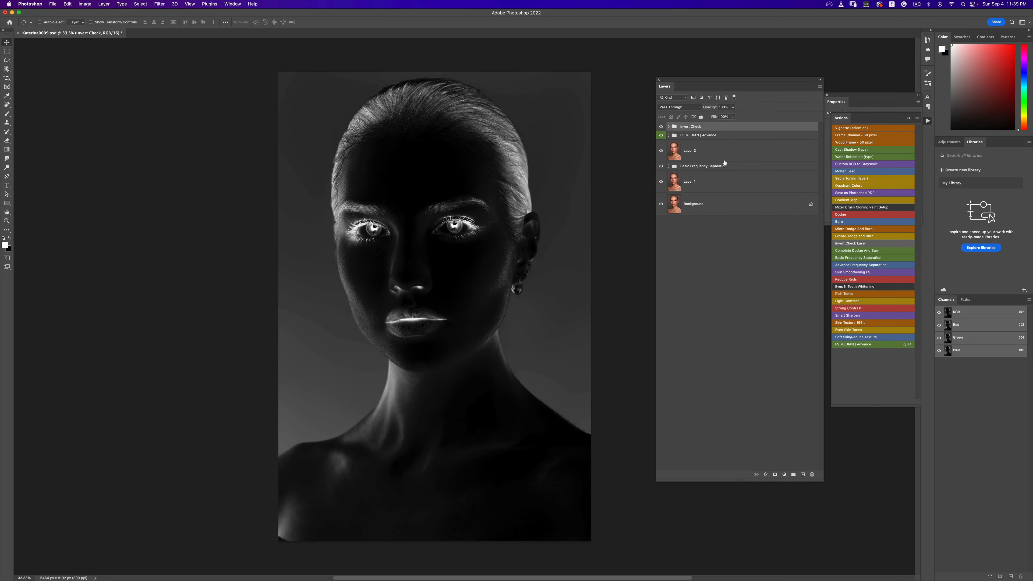
left_click(669, 127)
left_click(687, 152)
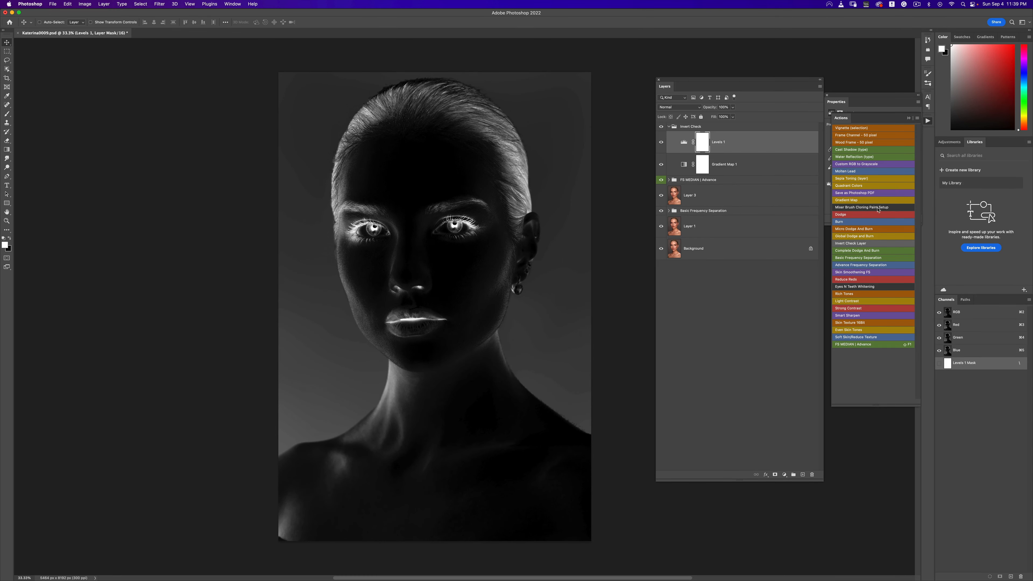
- Adjust the Levels midtone slider in the invert check to brighten the inverted view
left_click(910, 118)
left_click_drag(902, 175, 878, 176)
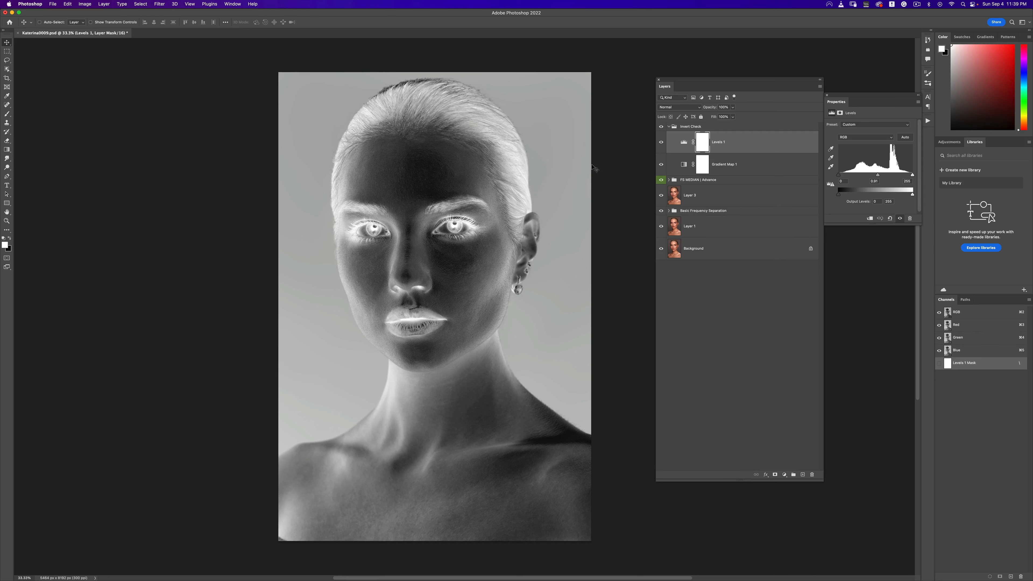
- Expand the FS MEDIAN | Advance group, select the LOW | Color - Work layer and switch to the Mixer Brush Tool
left_click(669, 181)
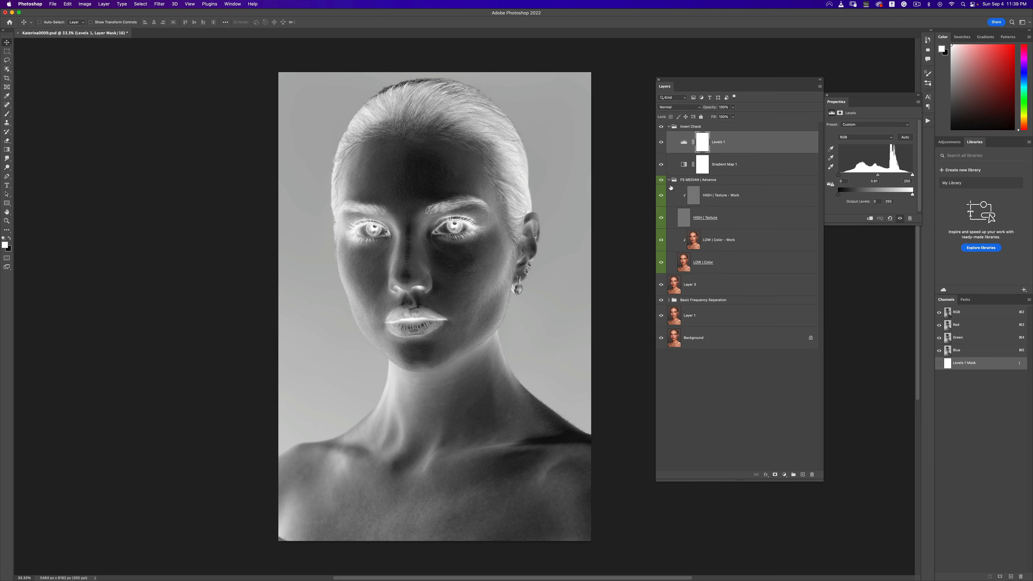
left_click(696, 242)
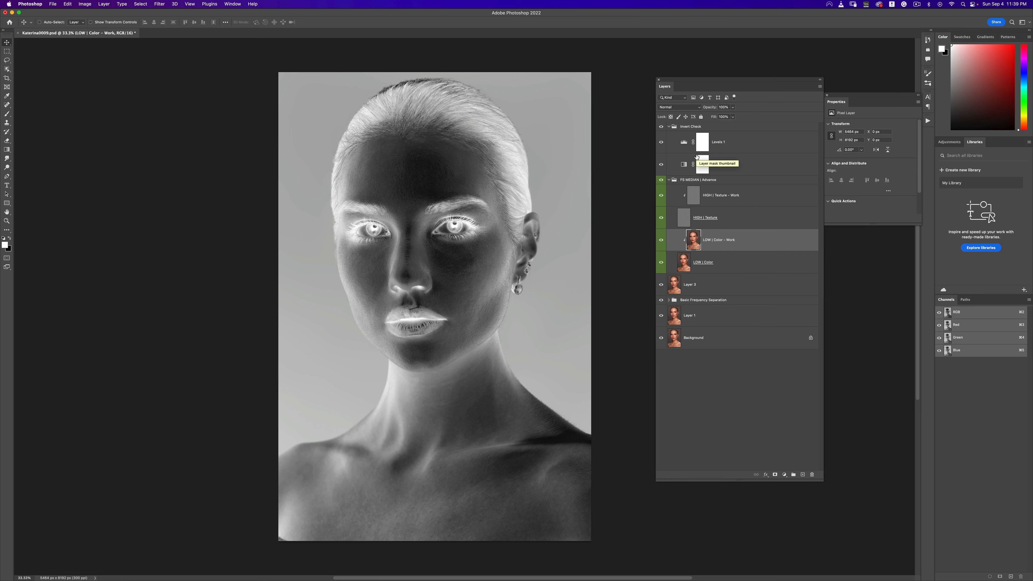
left_click(8, 114)
right_click(7, 114)
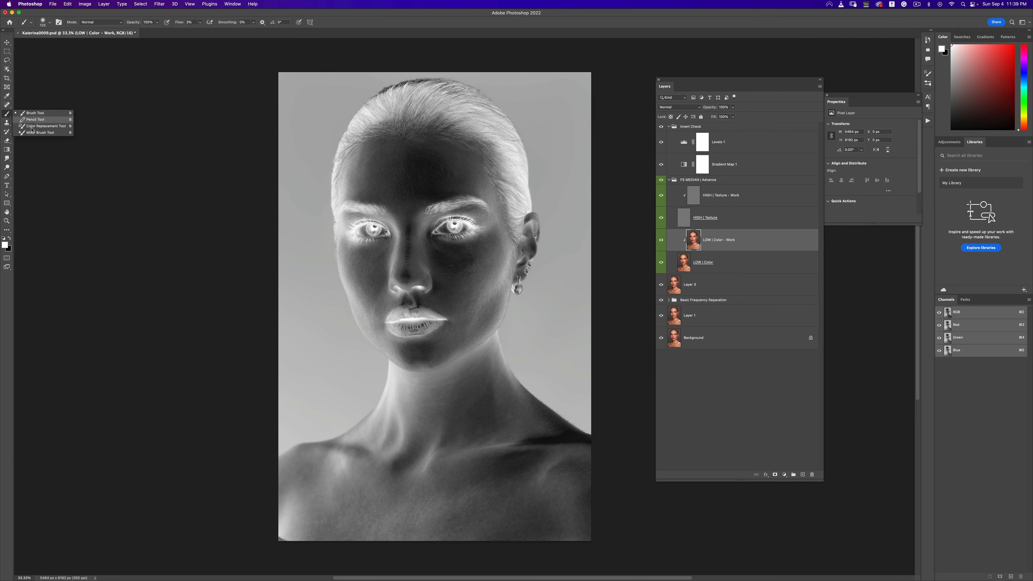
left_click(38, 137)
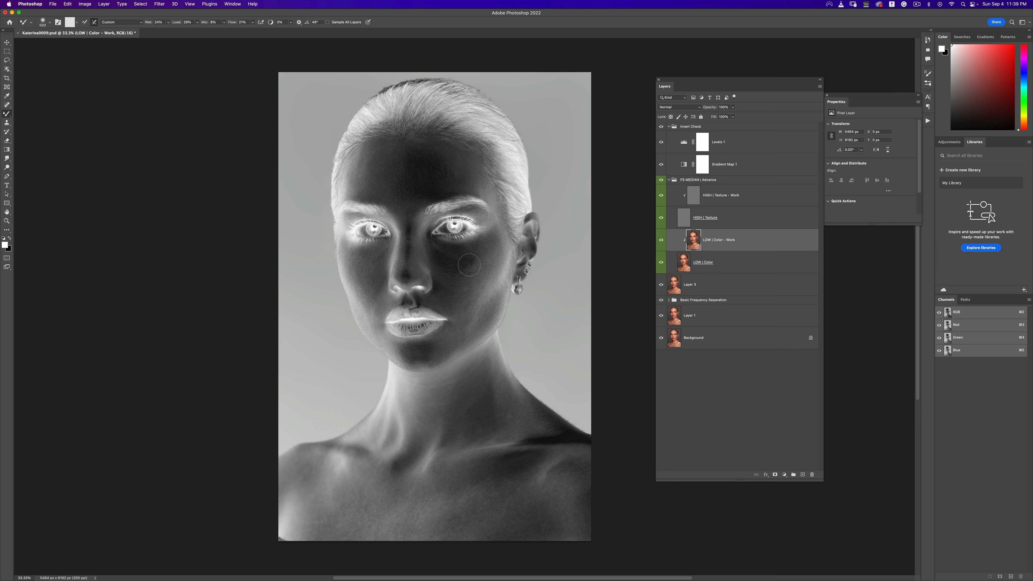
- Resize the Mixer Brush repeatedly to suit the cheek area
key("bracketright")
key("bracketright")
key("bracketright")
key("bracketright")
key("bracketright")
key("bracketright")
key("bracketright")
key("bracketleft")
key("bracketleft")
key("bracketleft")
key("bracketleft")
key("bracketleft")
key("bracketleft")
key("bracketright")
key("bracketright")
key("bracketright")
key("bracketleft")
key("bracketleft")
key("bracketright")
key("bracketright")
key("bracketleft")
key("bracketleft")
key("bracketleft")
key("bracketleft")
key("bracketright")
key("bracketleft")
key("bracketleft")
key("bracketleft")
key("bracketright")
key("bracketright")
key("bracketleft")
key("bracketleft")
key("bracketleft")
- Hide the Invert Check group and both HIGH | Texture layers to view only the colour layers
left_click(661, 127)
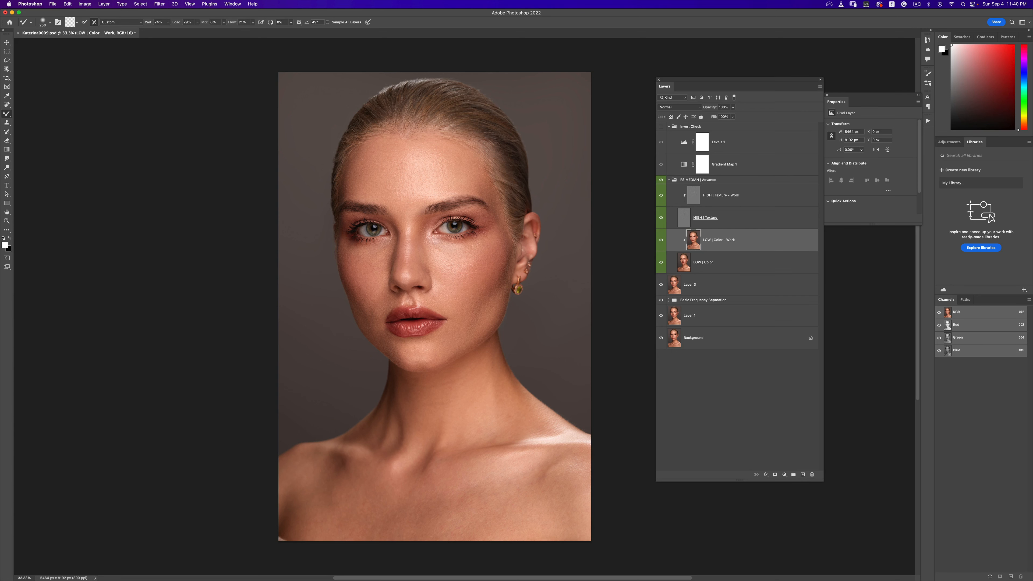
left_click(662, 195)
left_click(661, 219)
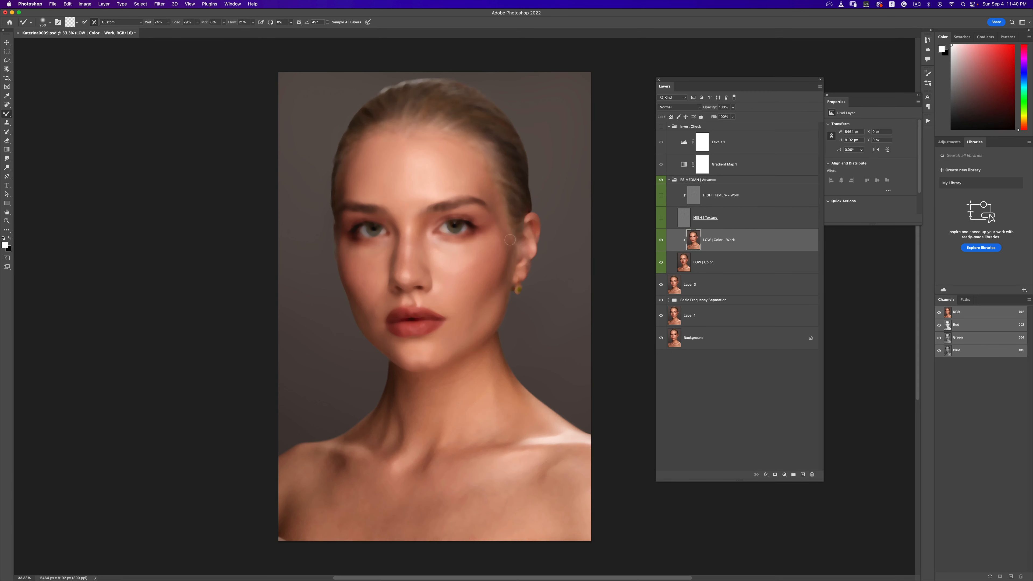
- Resize the Mixer Brush to fit the area under the left eye
key("]")
key("[")
key("[")
key("[")
key("]")
key("]")
key("bracketright")
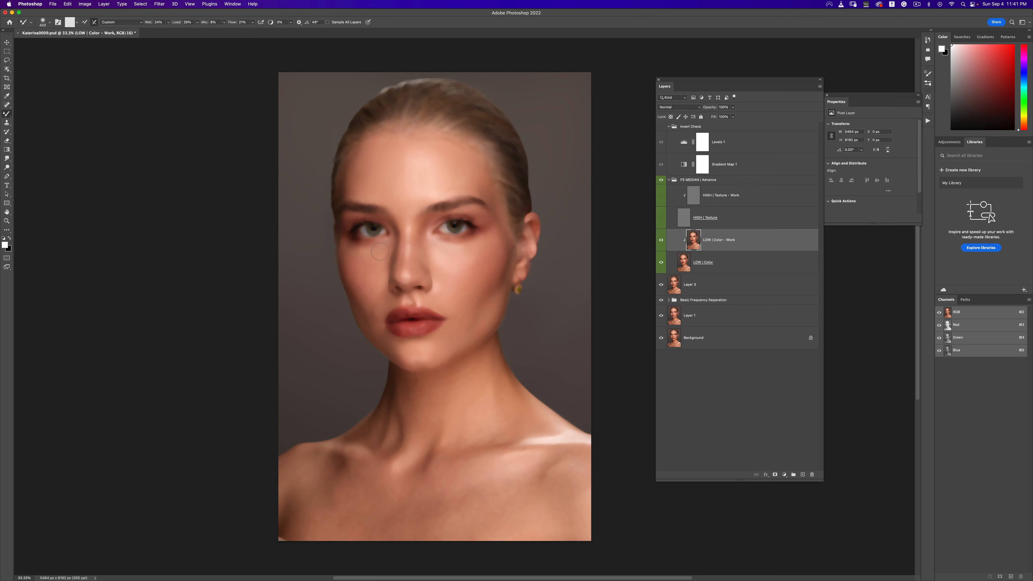
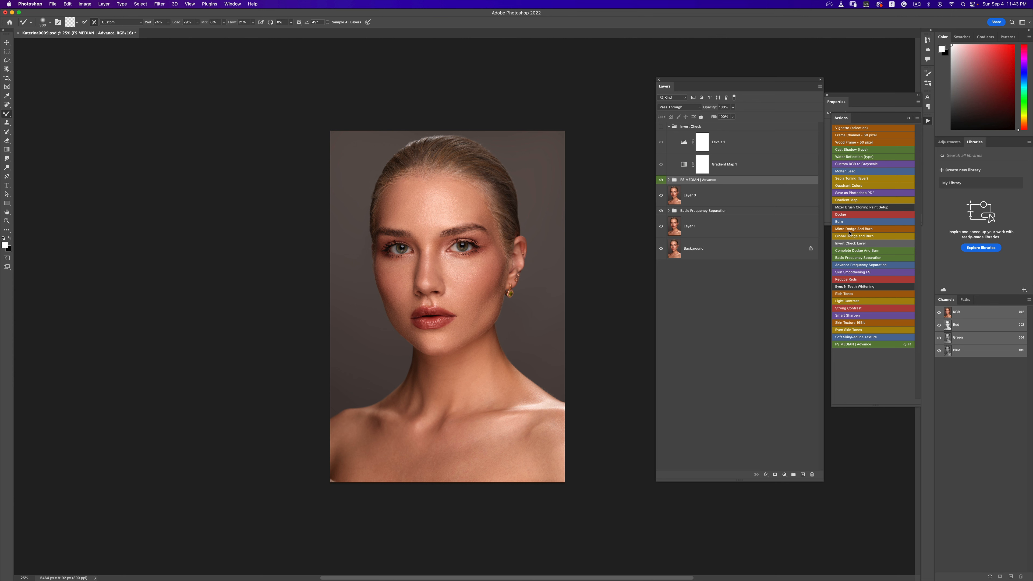
- Run the Micro Dodge And Burn action and show the Invert Check group
left_click(849, 230)
left_click(661, 126)
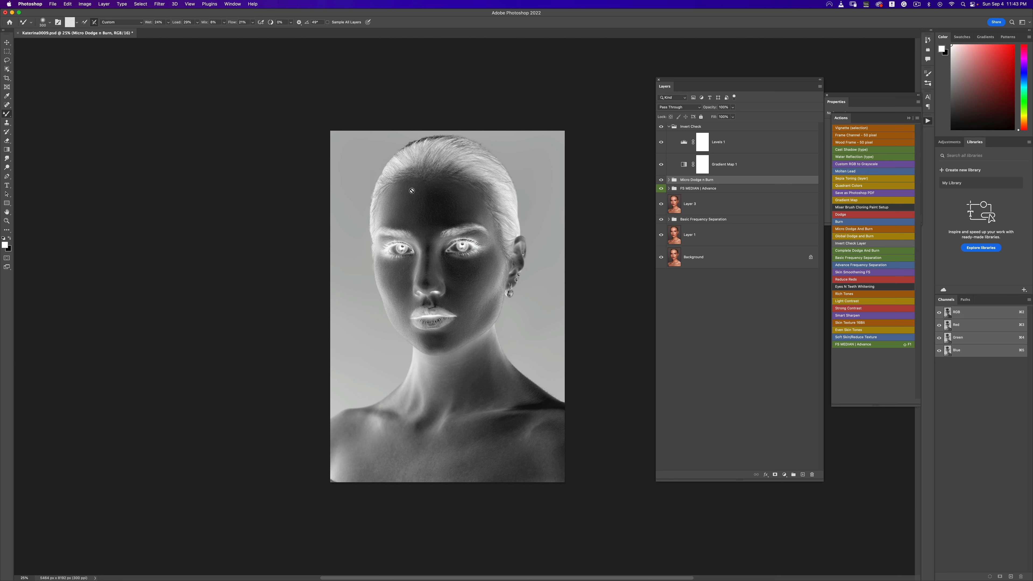
- Switch to the Brush Tool and zoom in on the face
right_click(7, 113)
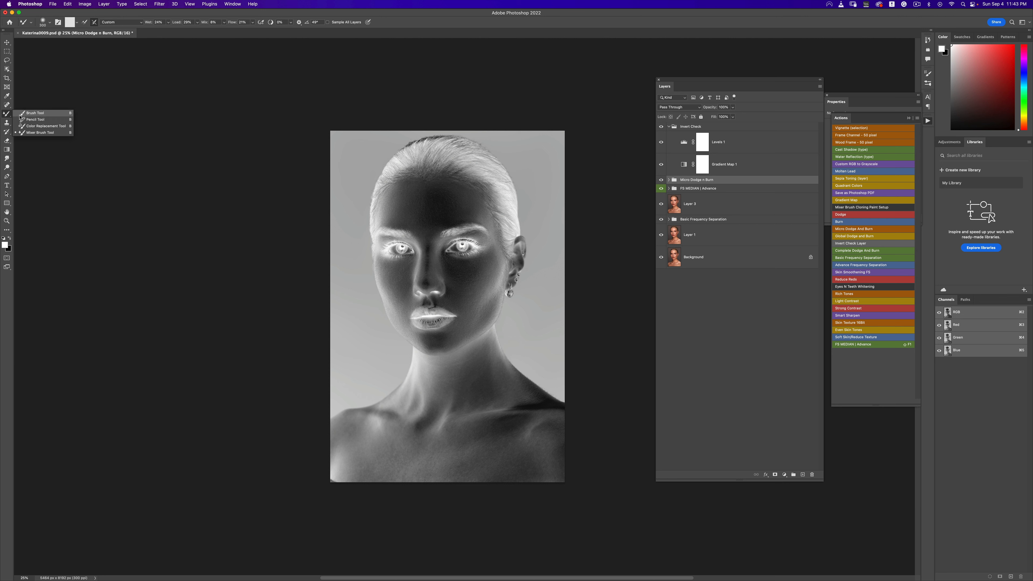
left_click(21, 116)
left_click(199, 22)
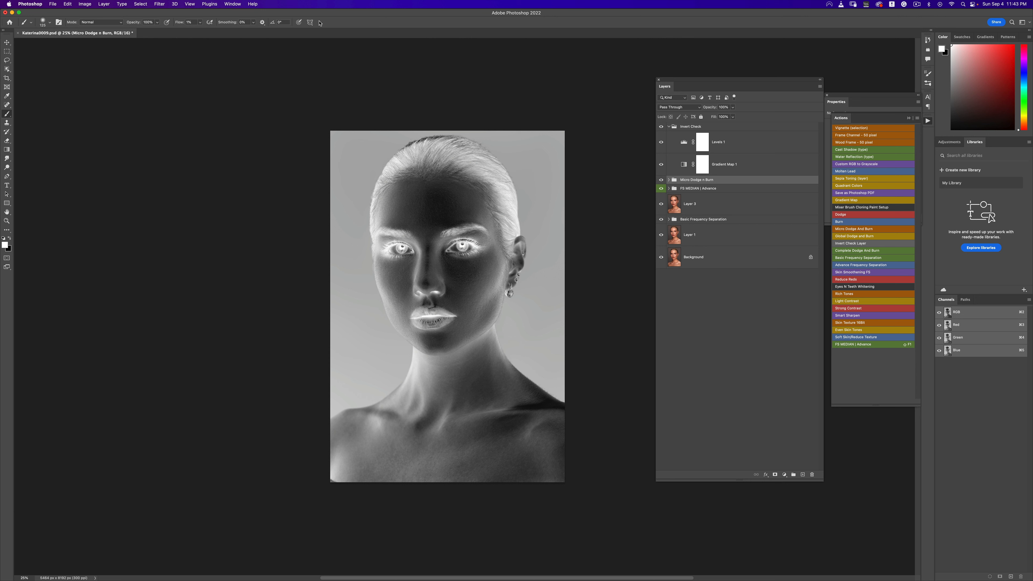
key("z")
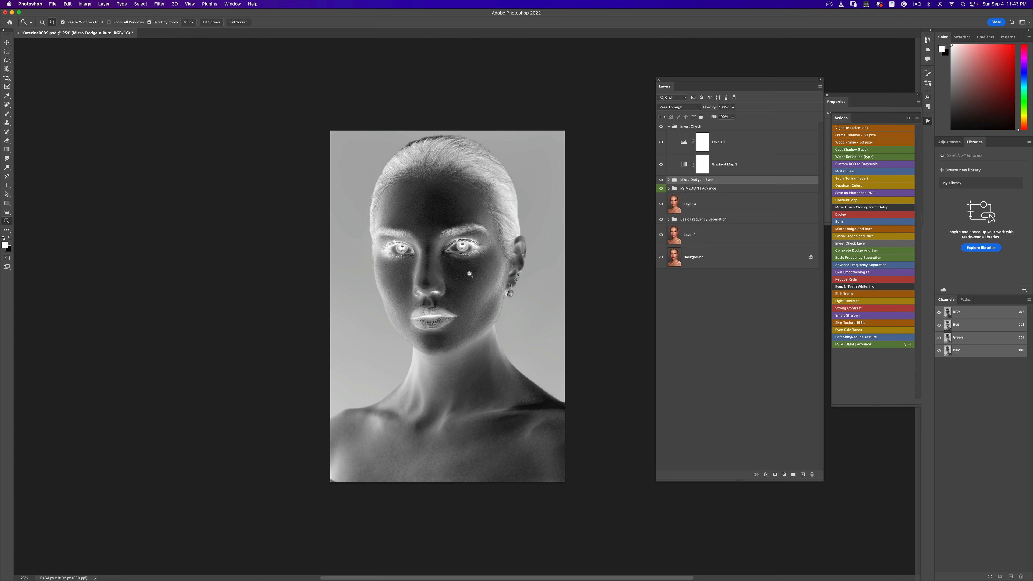
left_click(456, 287)
left_click(454, 263, "alt")
key("b")
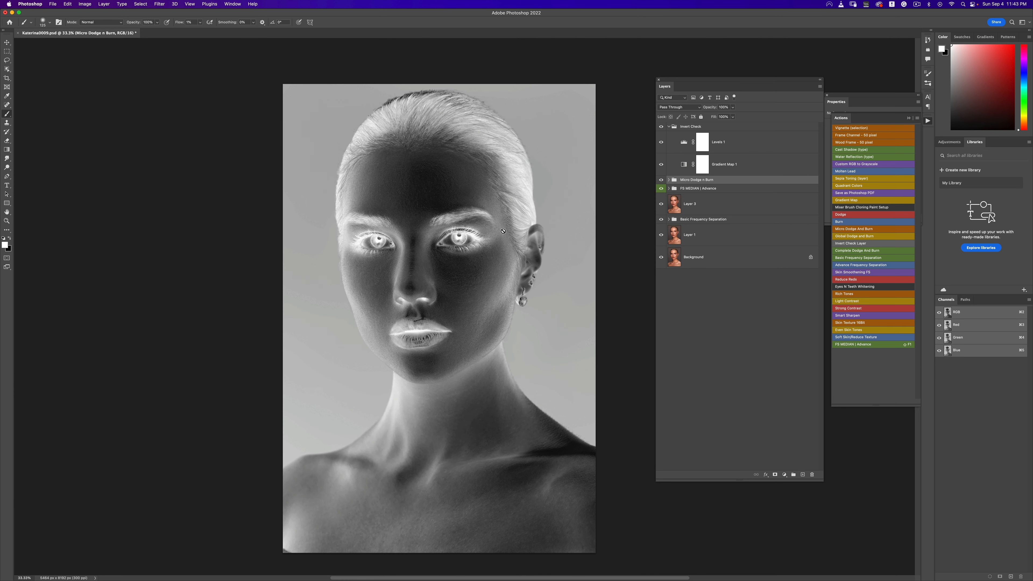
- Expand the Micro Dodge n Burn group, select the Burn layer mask and resize the brush
left_click(668, 180)
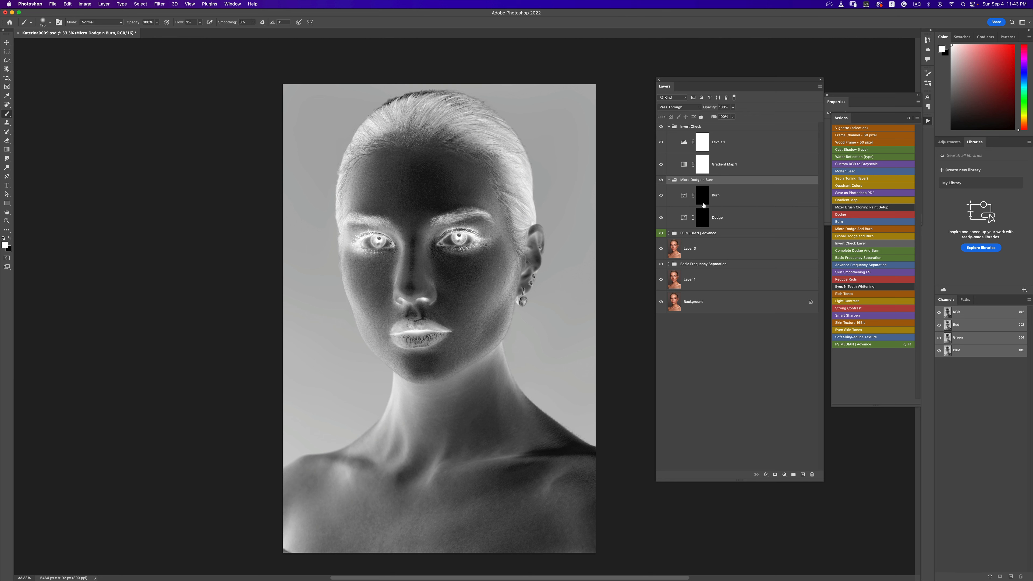
left_click(703, 218)
left_click(699, 198)
key("bracketright")
key("bracketright")
key("bracketright")
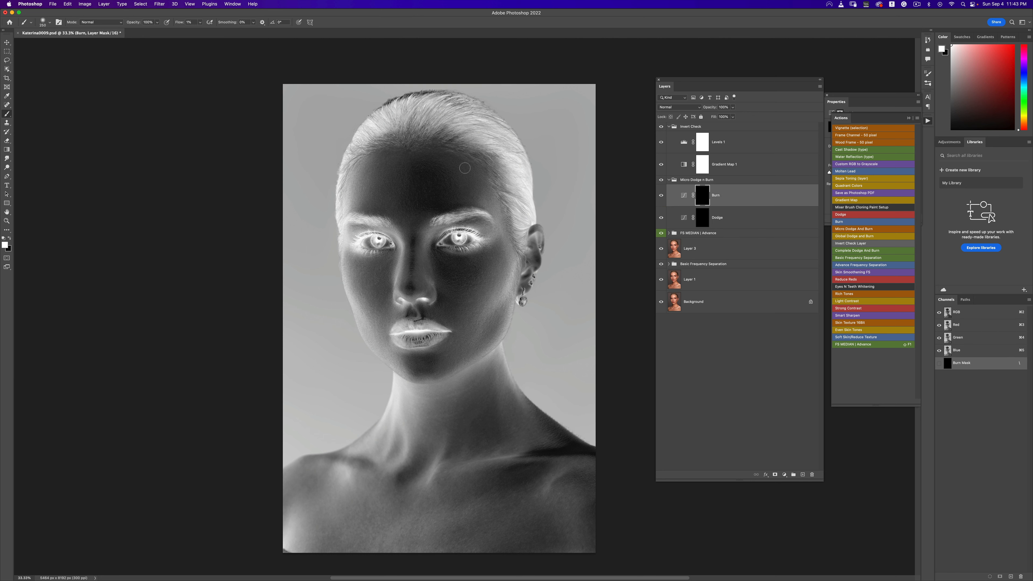
key("bracketleft")
- Select the Dodge layer mask and shrink the brush
key("bracketleft")
key("bracketleft")
key("bracketright")
key("bracketright")
key("bracketright")
key("bracketright")
left_click(701, 217)
key("bracketleft")
key("bracketleft")
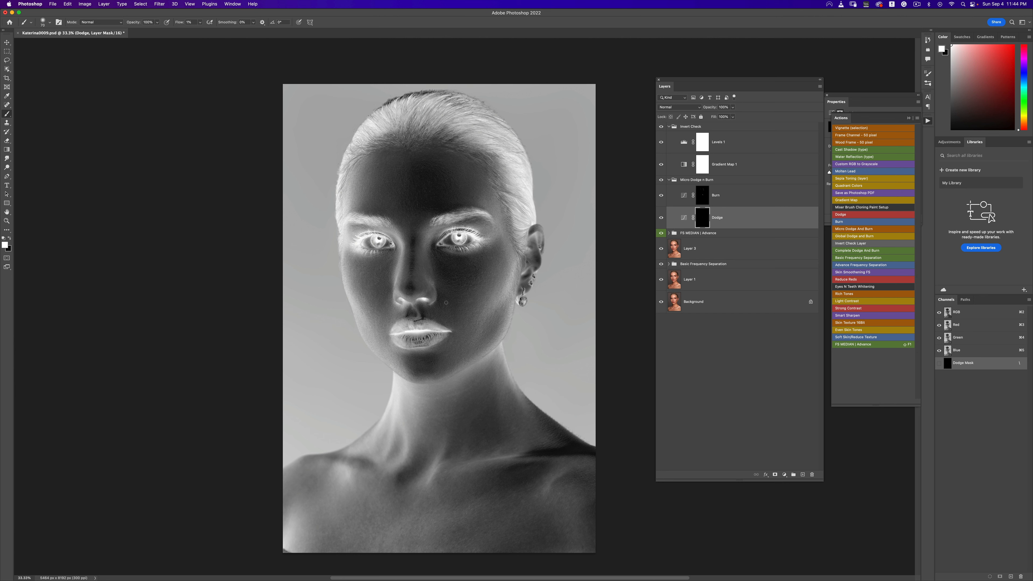
- Hide the Invert Check group and toggle the Micro Dodge n Burn group to compare before and after
left_click(661, 127)
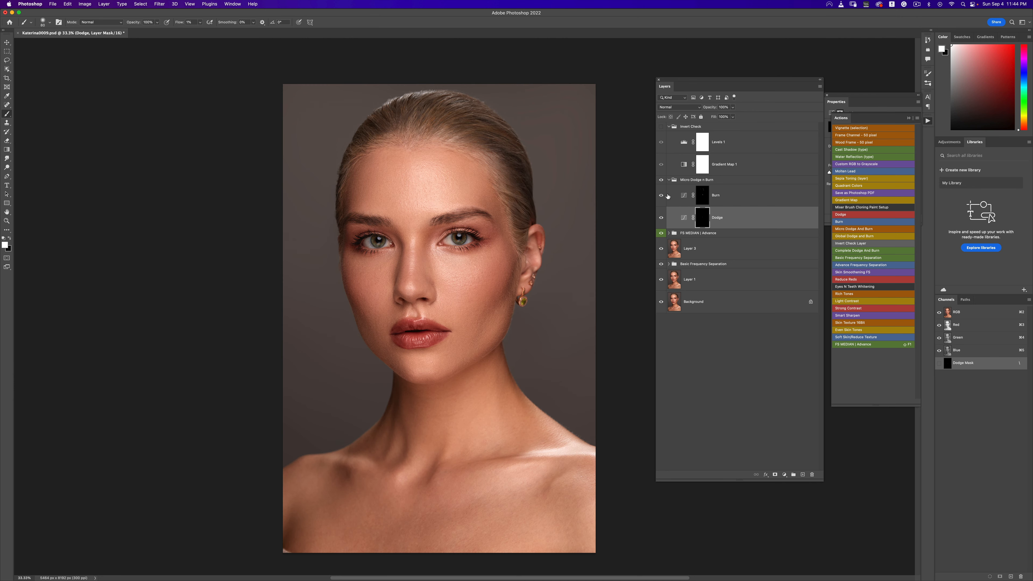
left_click(661, 180)
left_click(660, 181)
left_click(663, 181)
- Zoom in to inspect the skin around the chin and neck, then zoom back out
key("z")
left_click(465, 260, "alt")
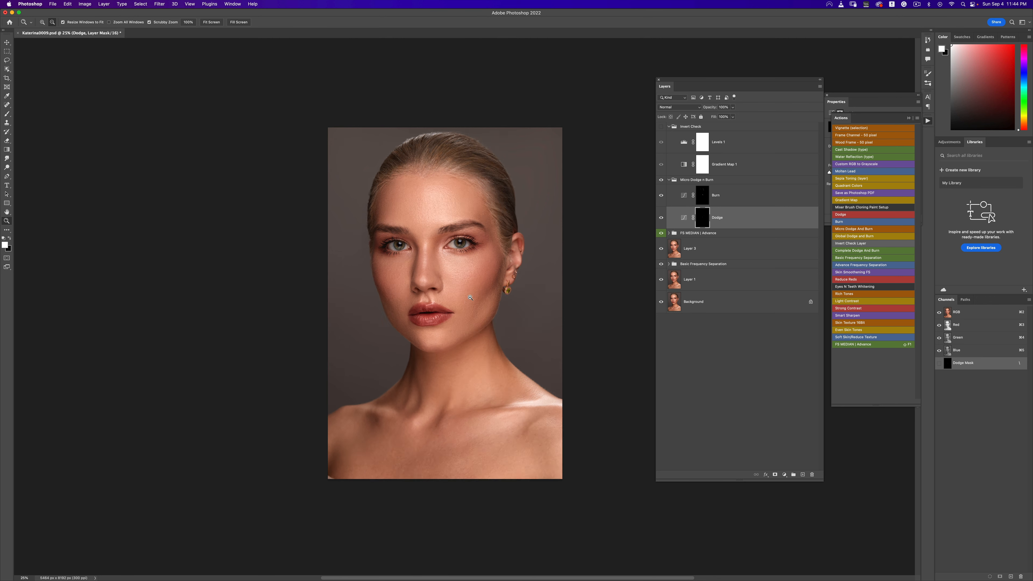
left_click(463, 261, "alt")
left_click(470, 291, "alt")
left_click(465, 327)
left_click(465, 327)
left_click(464, 327)
left_click(464, 327)
left_click(465, 327)
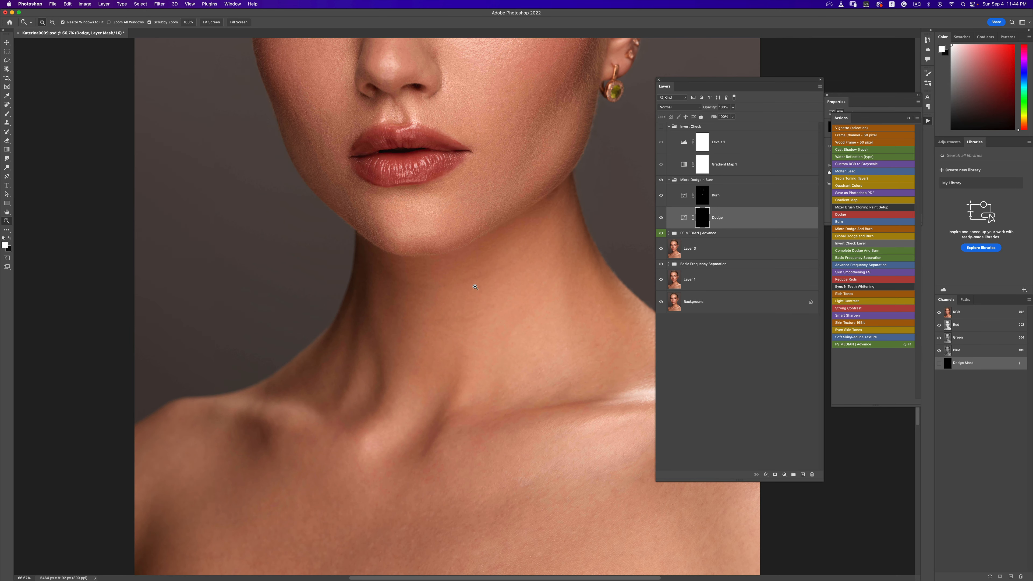
key("b")
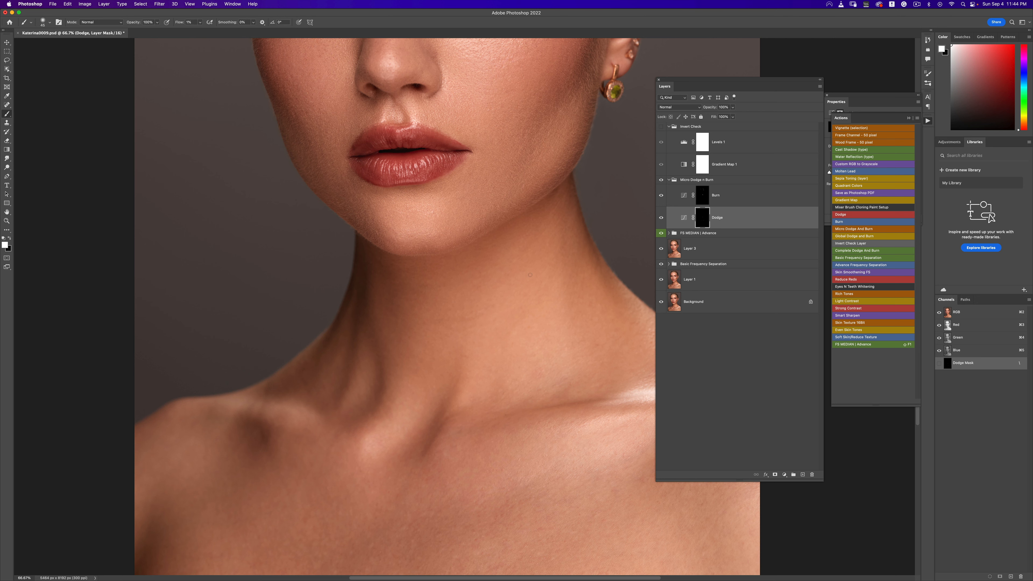
left_click(514, 289, "alt")
left_click(514, 290, "alt")
left_click(512, 292, "alt")
left_click_drag(521, 139, 501, 184)
left_click(501, 184, "super")
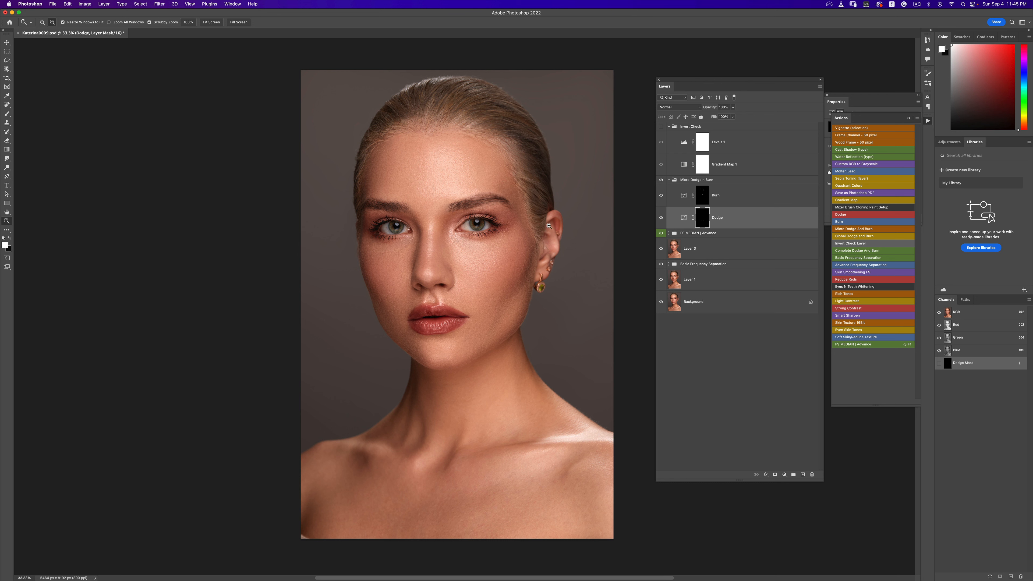
- Zoom in and out across the face to inspect the skin texture around the lips and under the eyes
left_click(661, 303, "alt")
left_click(661, 302, "alt")
left_click(661, 302, "alt")
left_click(661, 302, "alt")
left_click(532, 303, "alt")
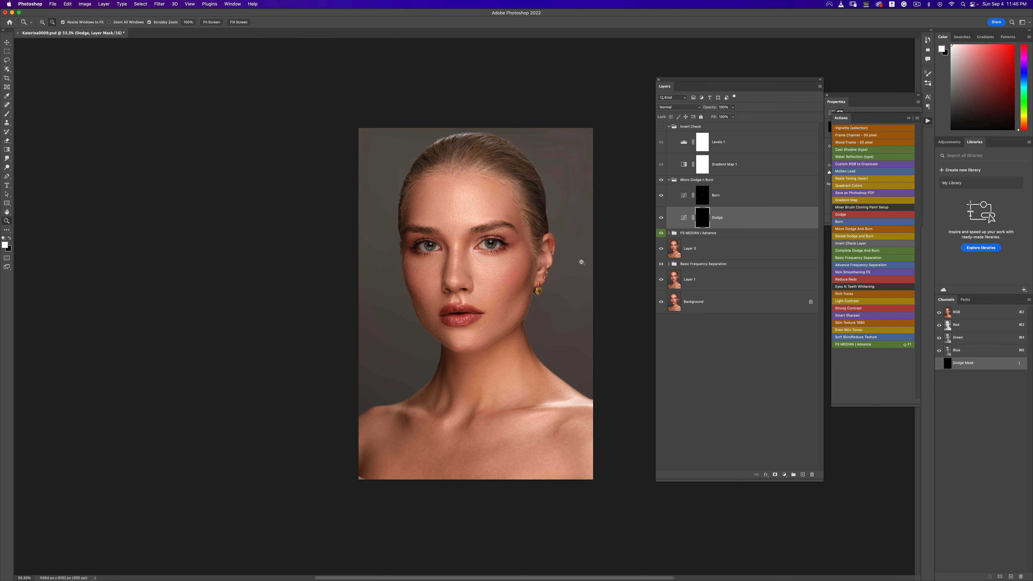
left_click(581, 262, "alt")
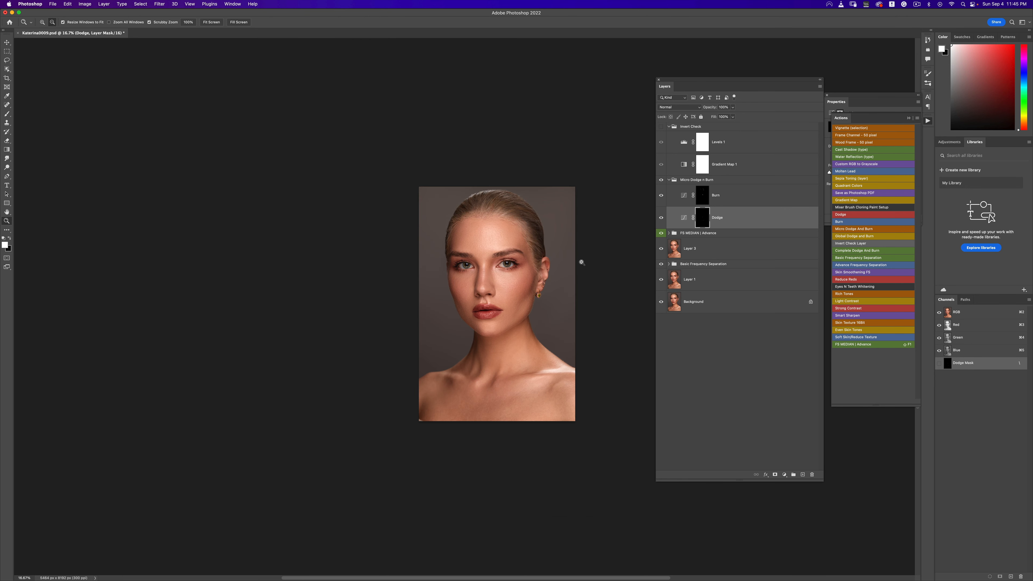
left_click(524, 261)
left_click(524, 260)
left_click(524, 261)
scroll(540, 267, "right", 5)
scroll(539, 267, "down", 3)
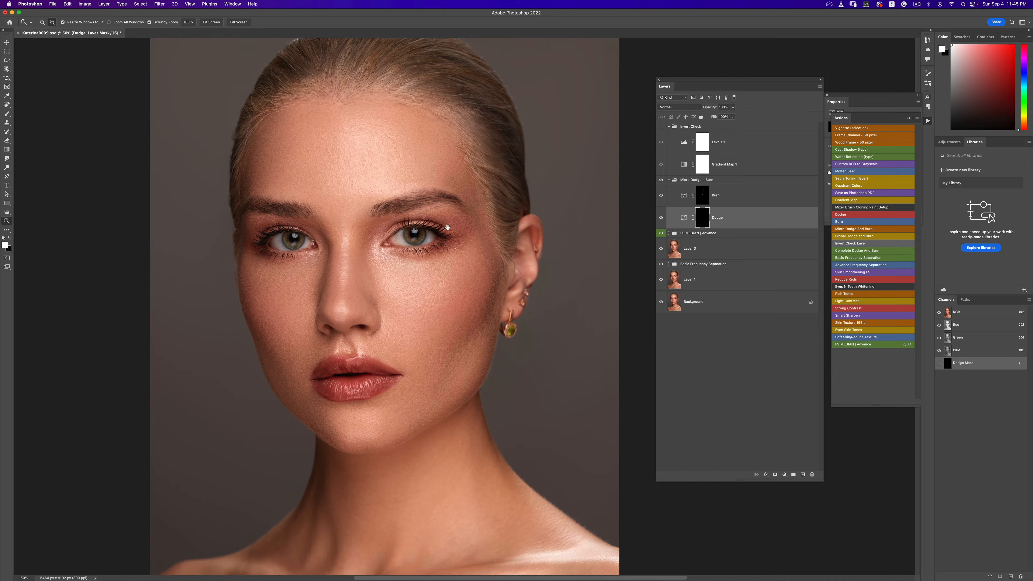
left_click(324, 341)
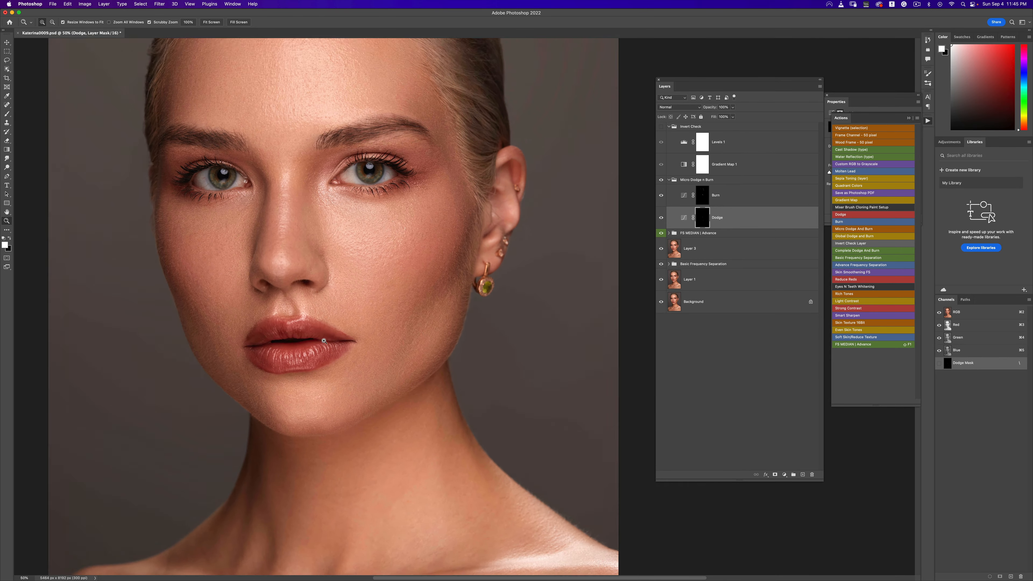
left_click(324, 341)
left_click(325, 342)
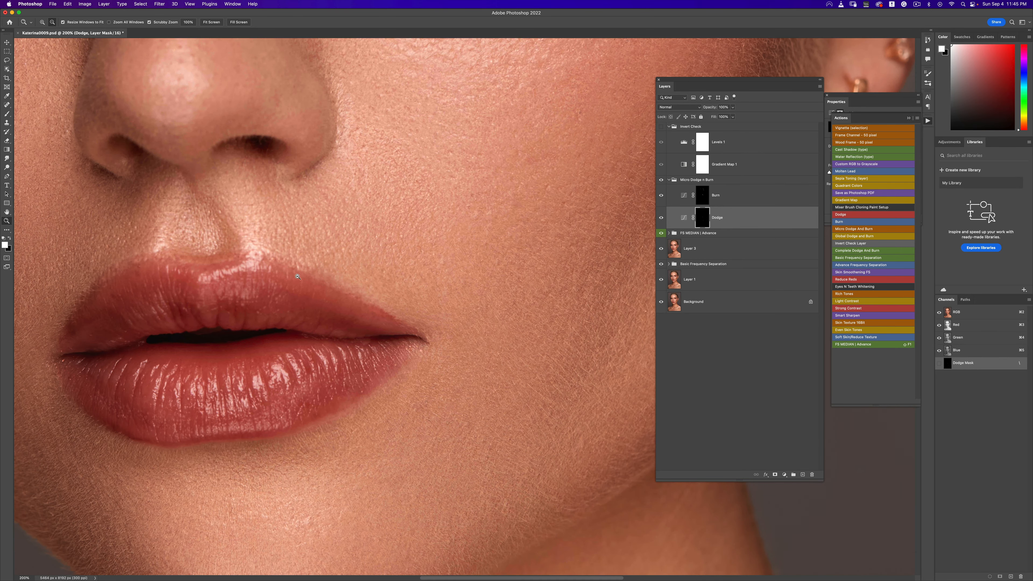
left_click(357, 293)
left_click(357, 293)
left_click(357, 293)
left_click(356, 292)
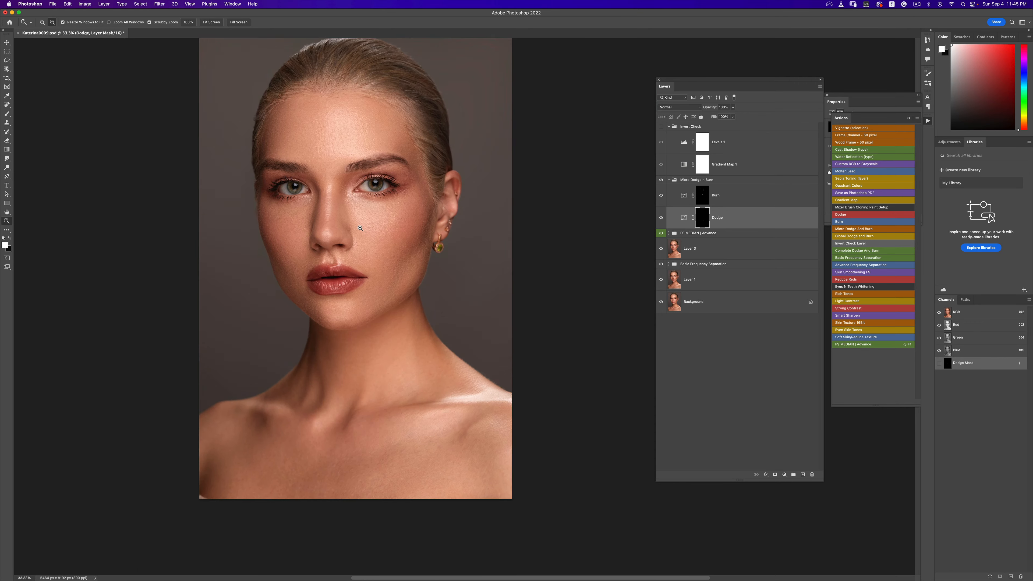
left_click(357, 293)
left_click(369, 213)
left_click(370, 212)
left_click_drag(369, 212, 451, 222)
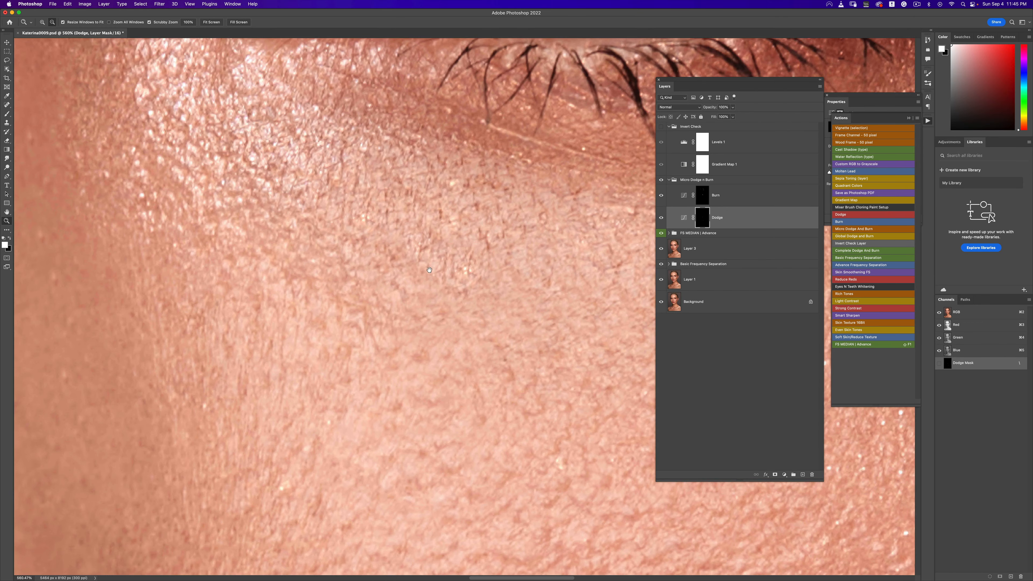
left_click_drag(454, 301, 427, 224)
left_click(441, 233, "alt")
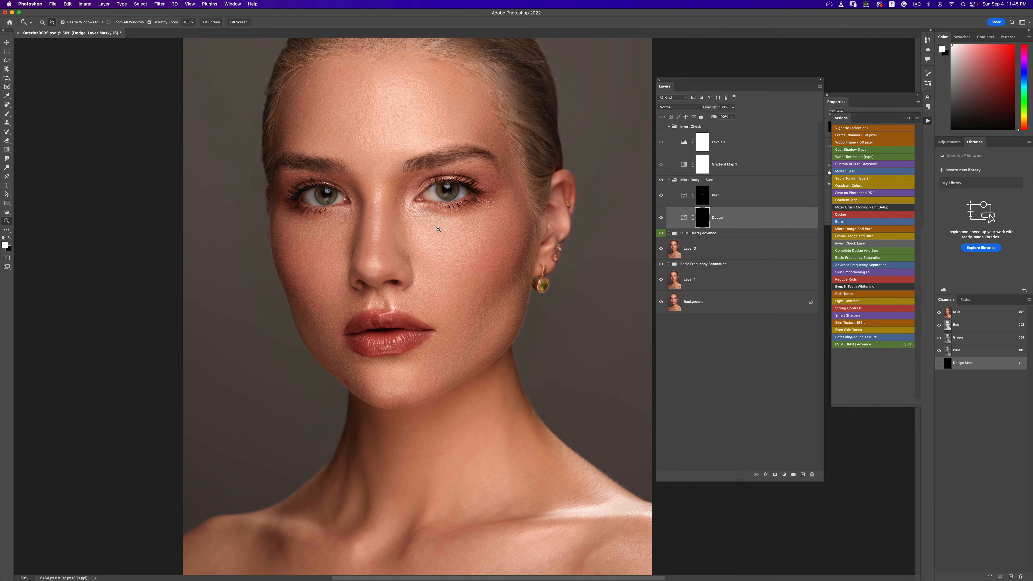
left_click_drag(401, 218, 436, 270)
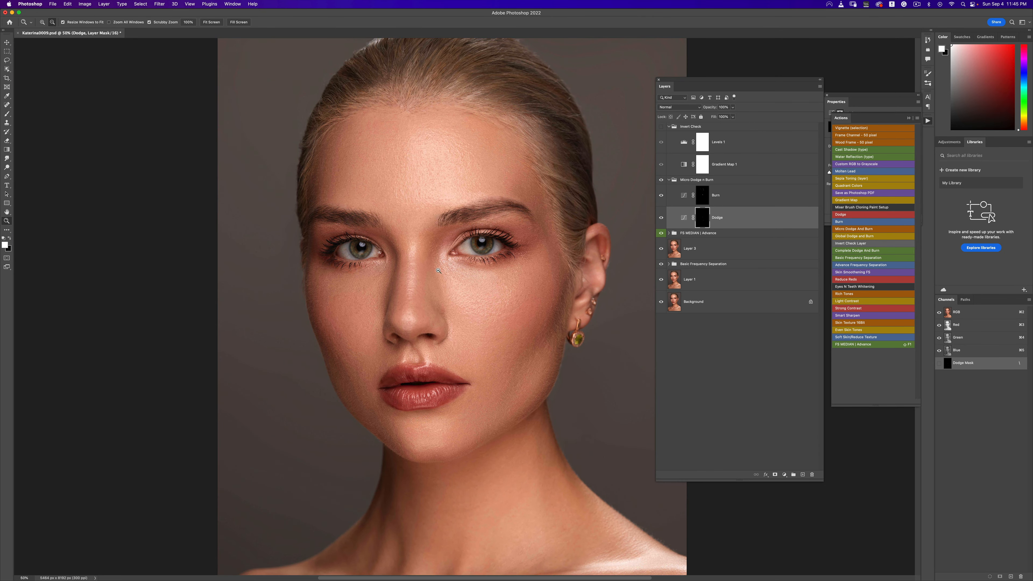
left_click(436, 270, "alt")
left_click(436, 339)
left_click_drag(436, 339, 583, 191)
- Collapse the Micro Dodge n Burn group and add a new empty layer above it
left_click(668, 180)
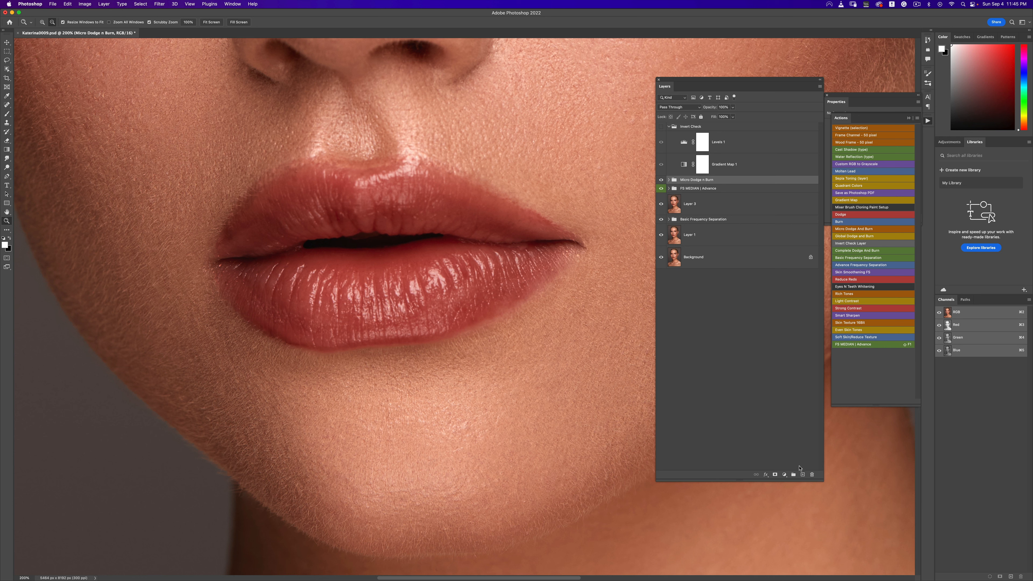
left_click(802, 475)
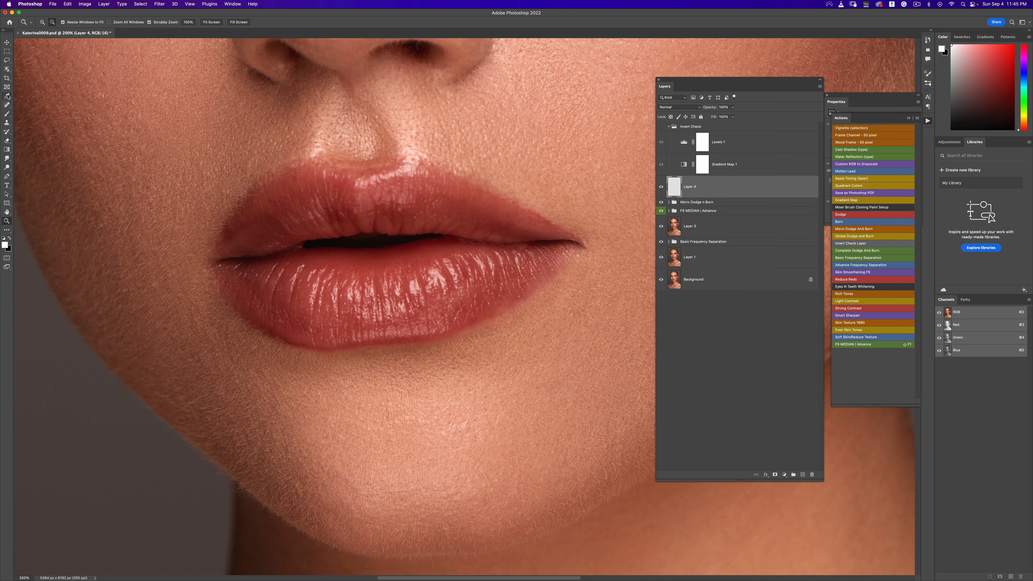
- Pick the Clone Stamp tool, set it to sample All Layers with 10% flow, and shrink the brush
left_click(7, 122)
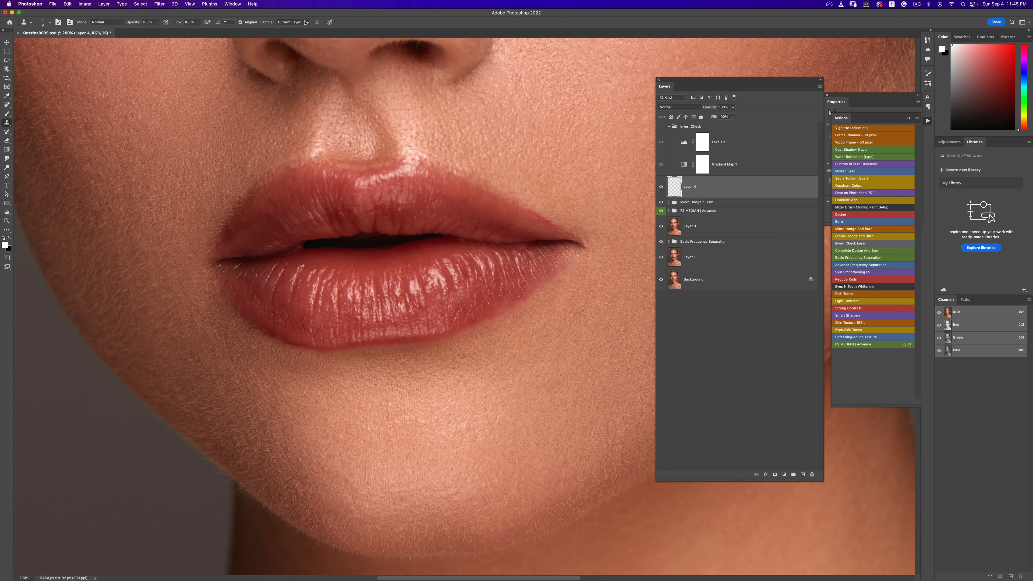
left_click(306, 23)
left_click(290, 37)
left_click(199, 22)
left_click_drag(199, 31, 170, 32)
key("bracketleft")
key("bracketleft")
left_click_drag(487, 181, 473, 173)
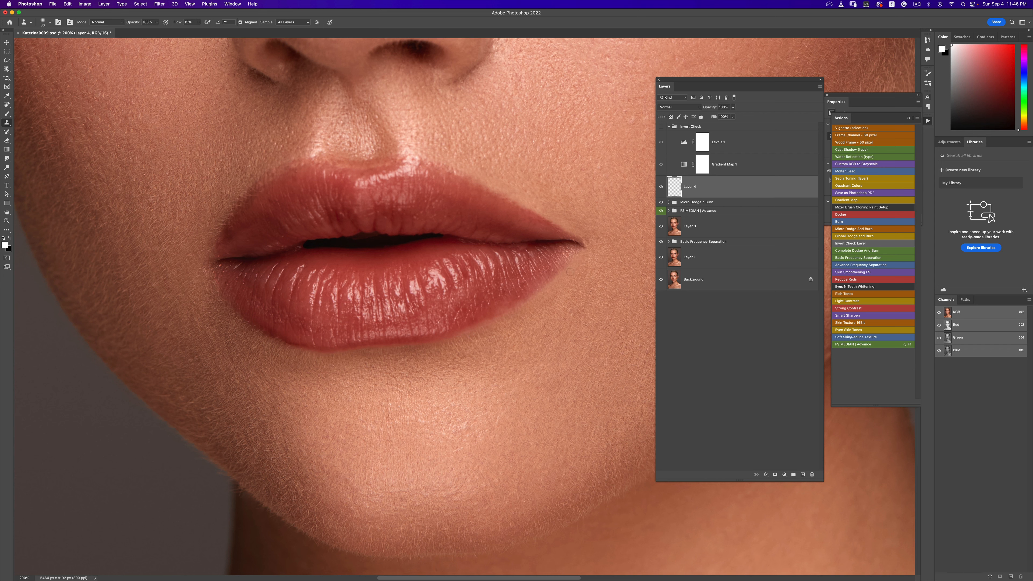
- Clone over skin flaws around the lip corners on the new layer
left_click(503, 305, "alt")
left_click_drag(514, 301, 469, 325)
left_click(499, 302, "alt")
left_click(259, 169, "alt")
left_click_drag(247, 189, 234, 202)
left_click(225, 309, "alt")
left_click_drag(211, 293, 208, 254)
left_click(196, 278, "alt")
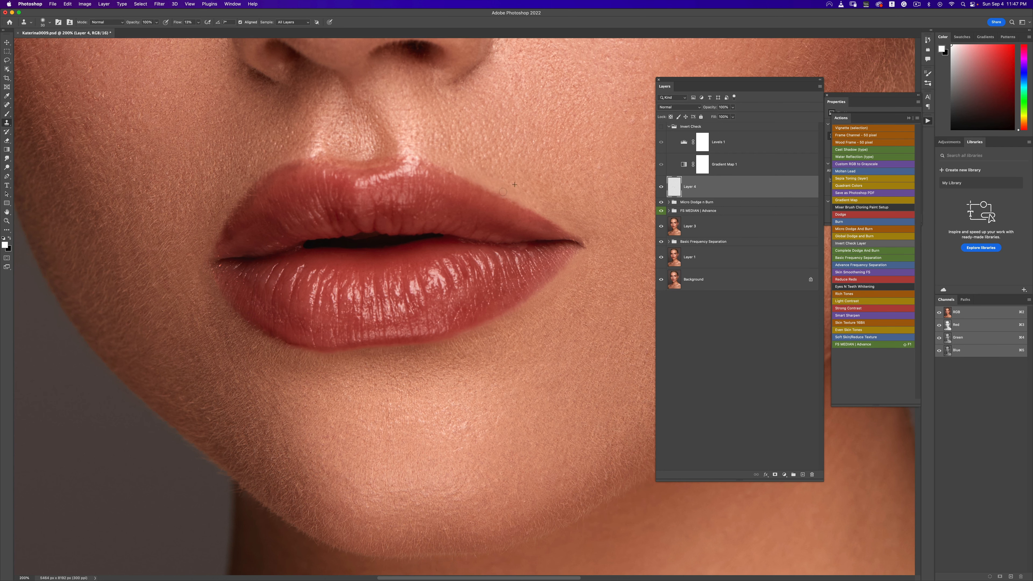
- Zoom out and toggle the new layer's visibility to compare the cloned areas
key("alt+space")
left_click(550, 209, "alt")
left_click(548, 208, "alt")
left_click(549, 209, "alt")
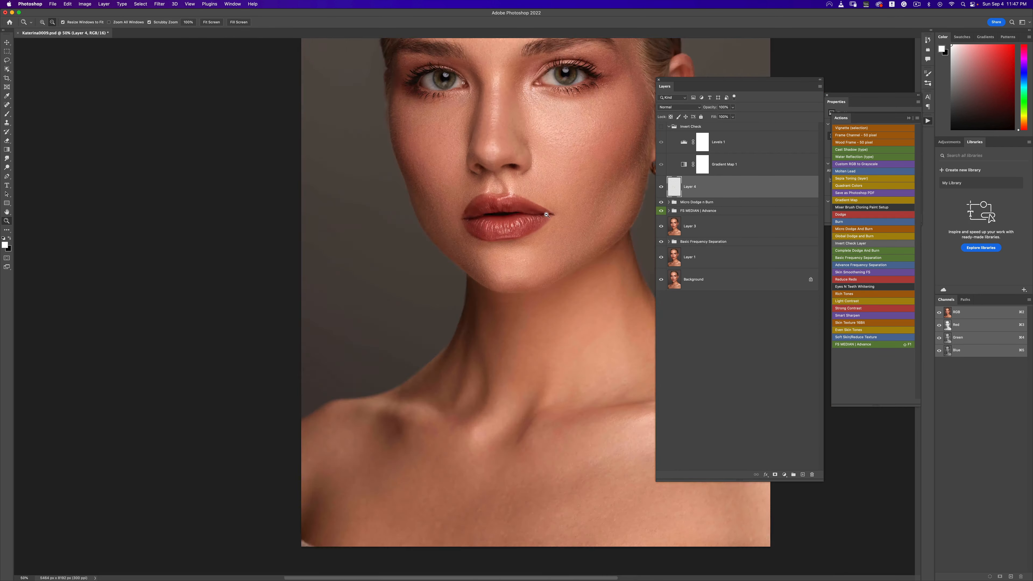
left_click(549, 209, "alt")
left_click(549, 210, "alt")
left_click(550, 219, "alt")
key("super+space")
left_click(547, 220, "super")
left_click(548, 219, "super")
left_click(546, 220, "super")
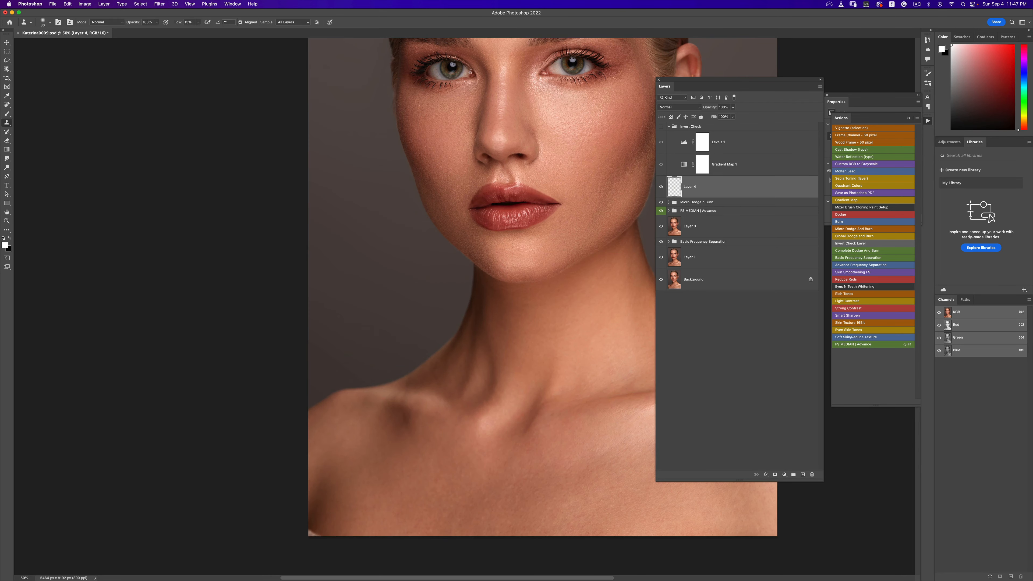
left_click(660, 187)
left_click(661, 187)
left_click(661, 188)
left_click(661, 188)
- Zoom in on the mouth and clone another skin patch with the Clone Stamp tool
key("z")
left_click(522, 216, "alt")
left_click(522, 217, "alt")
left_click(516, 207)
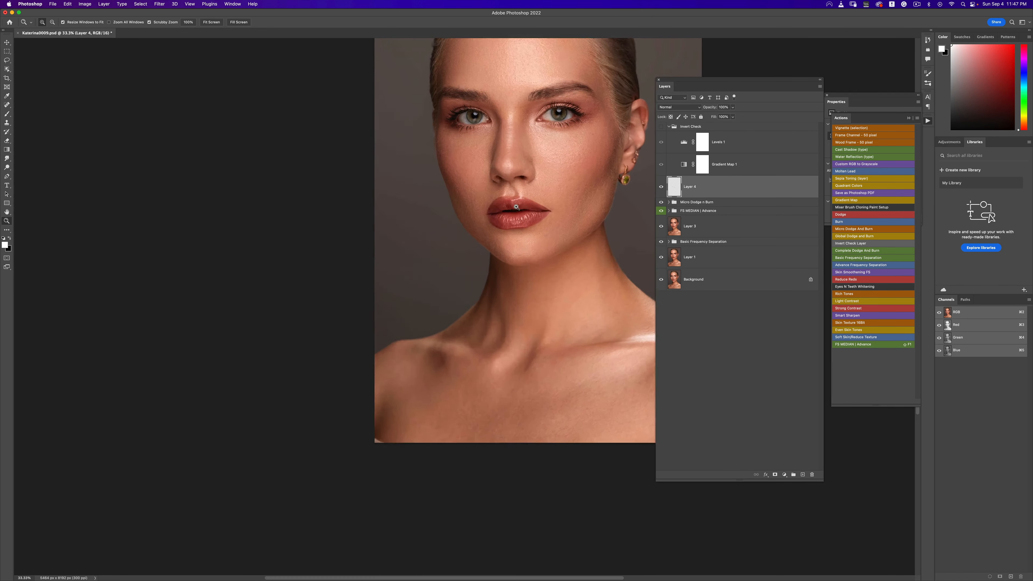
left_click(517, 207)
left_click(516, 207)
left_click(516, 207)
key("s")
left_click_drag(542, 214, 450, 250)
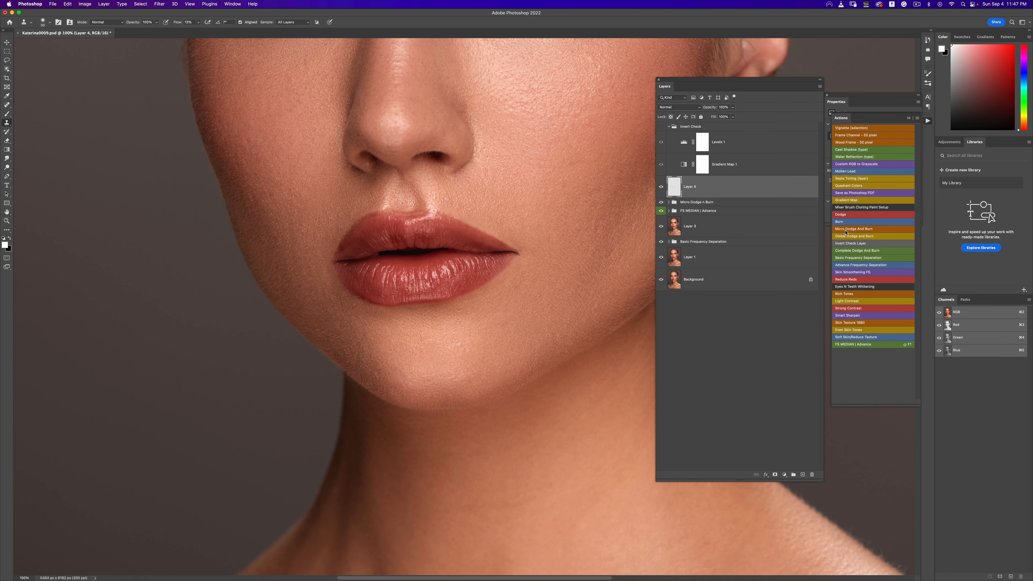
- Run the Micro Dodge And Burn action again and adjust the Levels 1 midtone slider in the Invert Check group
left_click(837, 230)
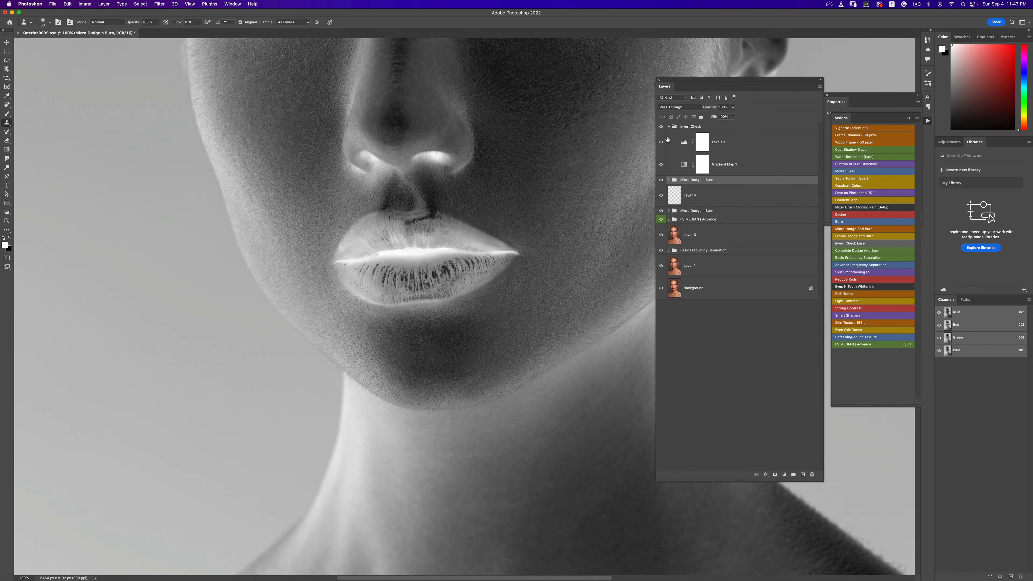
left_click(683, 145)
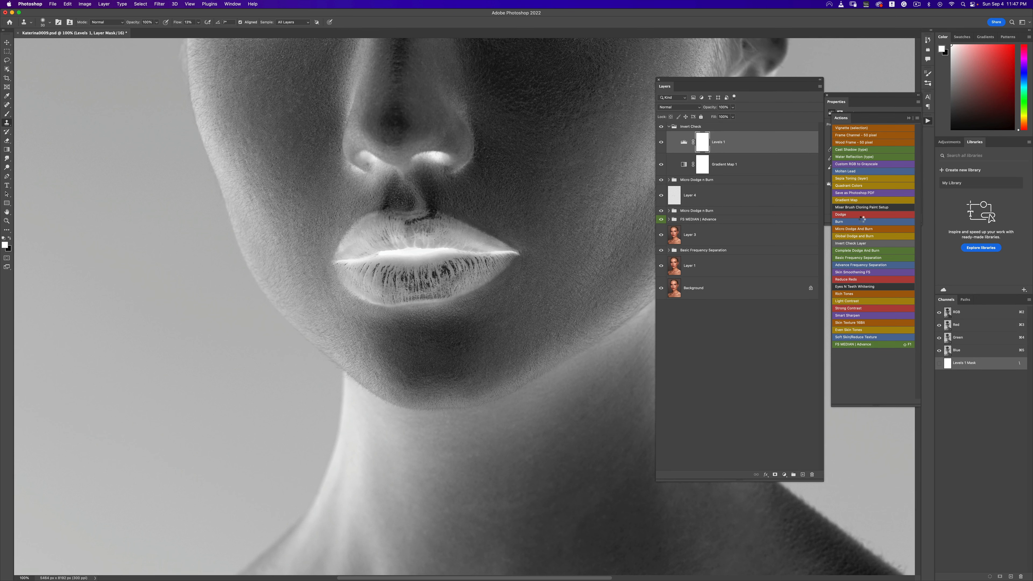
left_click(908, 118)
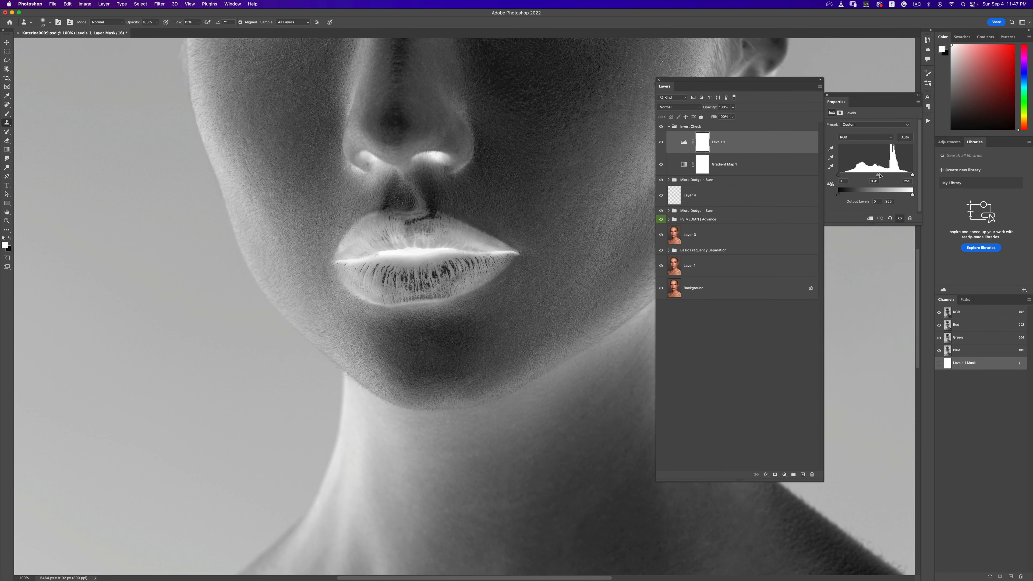
left_click_drag(879, 175, 883, 176)
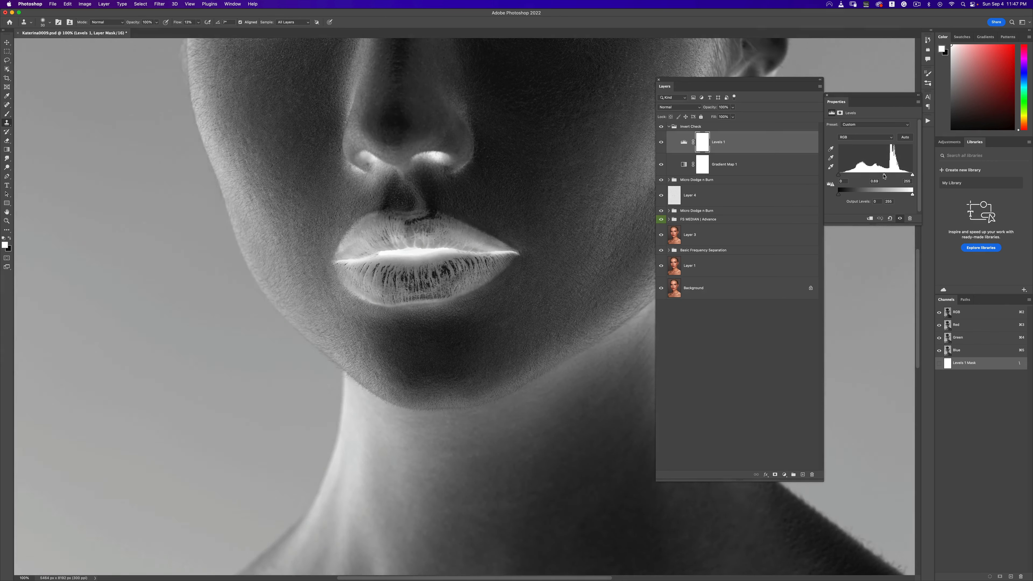
- Open the new Micro Dodge + Burn group, select its Burn layer mask and pick the Brush tool
left_click(669, 181)
left_click(668, 179)
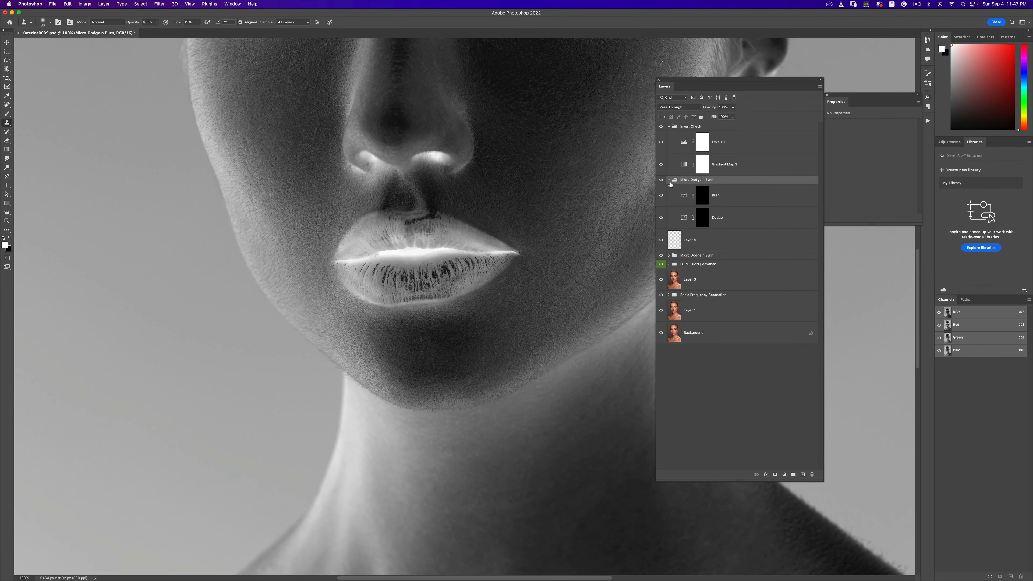
left_click(703, 200)
left_click(8, 114)
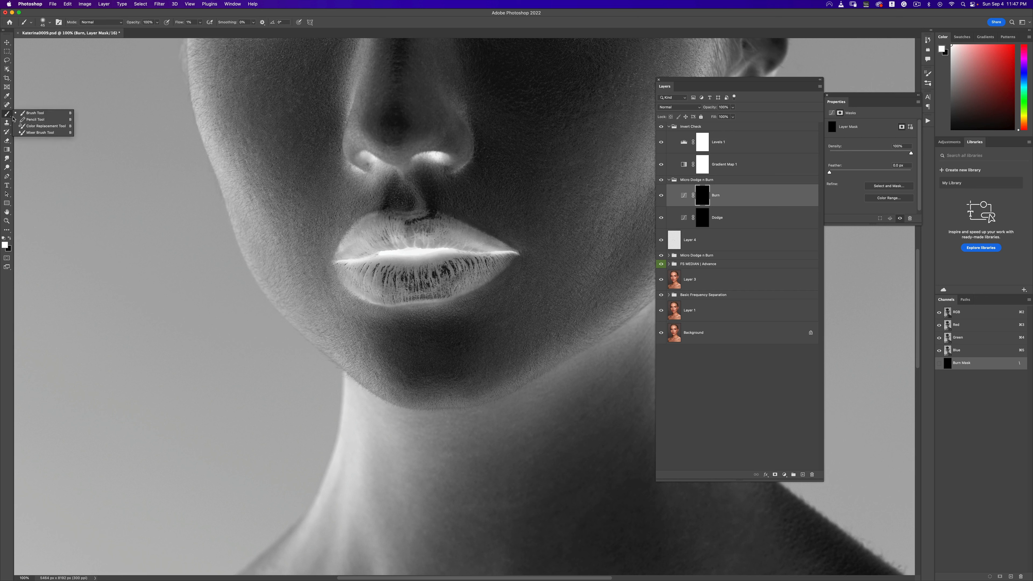
left_click(29, 113)
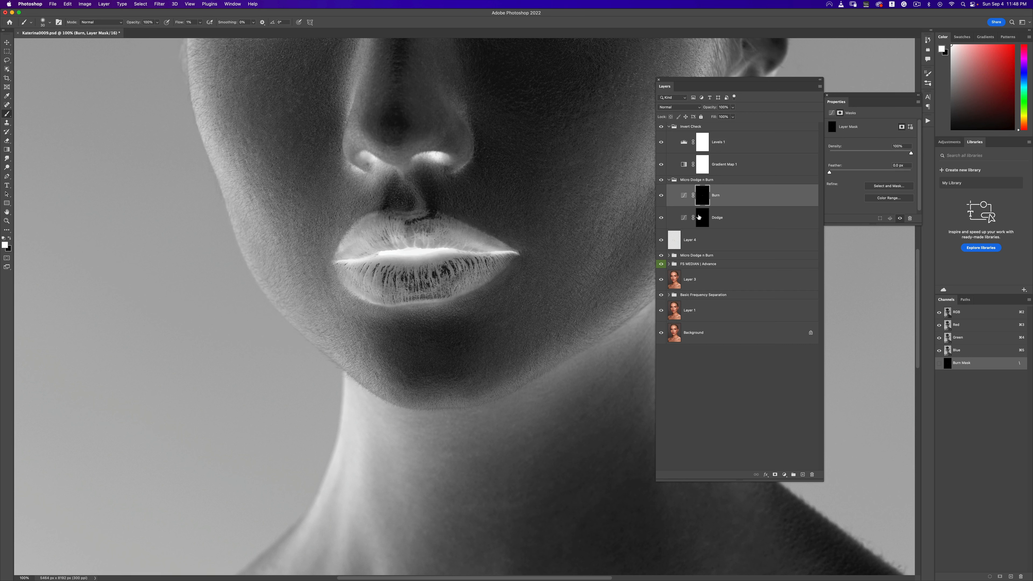
key("alt+bracketleft")
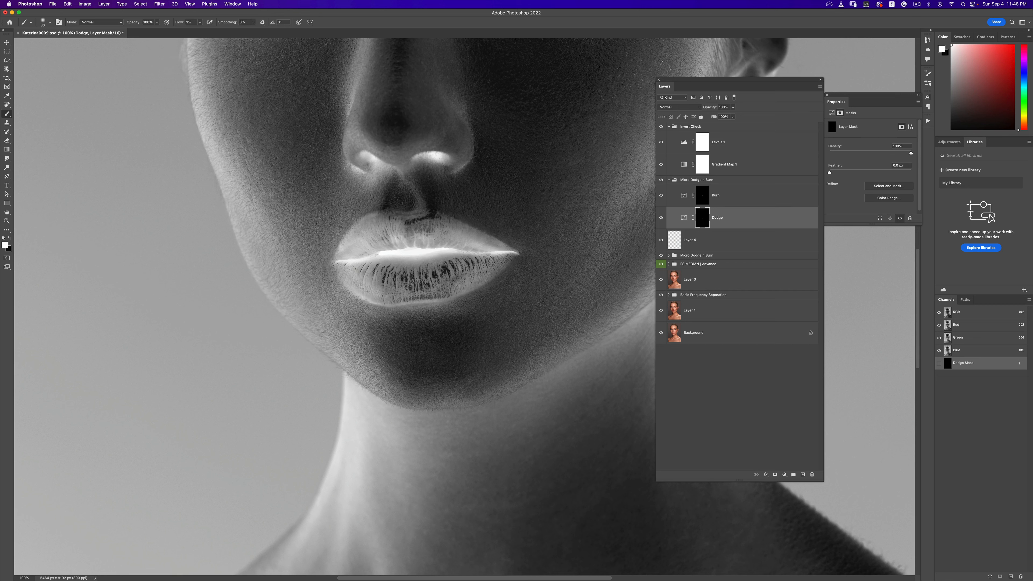
left_click(696, 203)
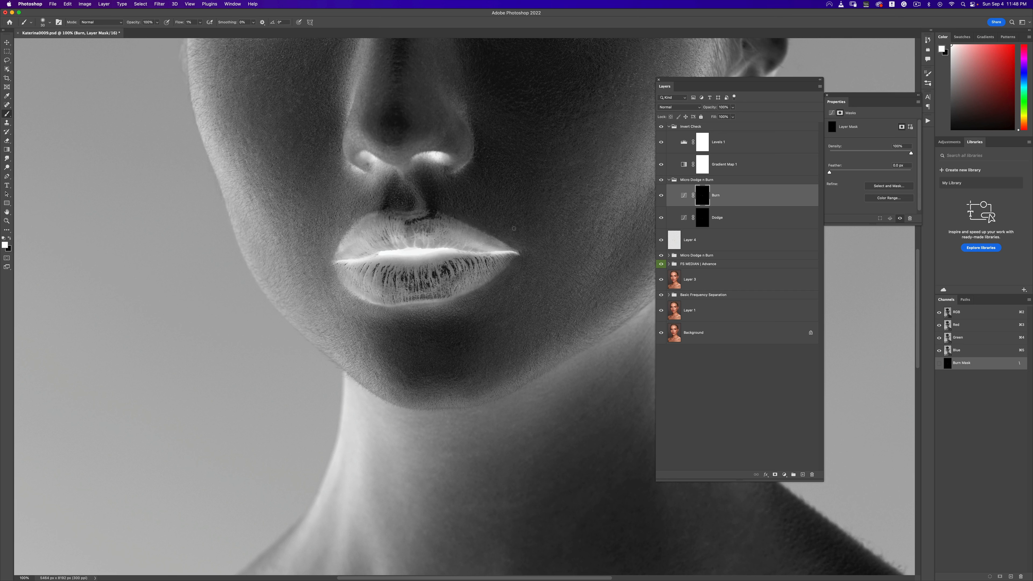
- Hide the Invert Check group and toggle the Micro Dodge + Burn group and Dodge layer to compare the result
left_click(661, 126)
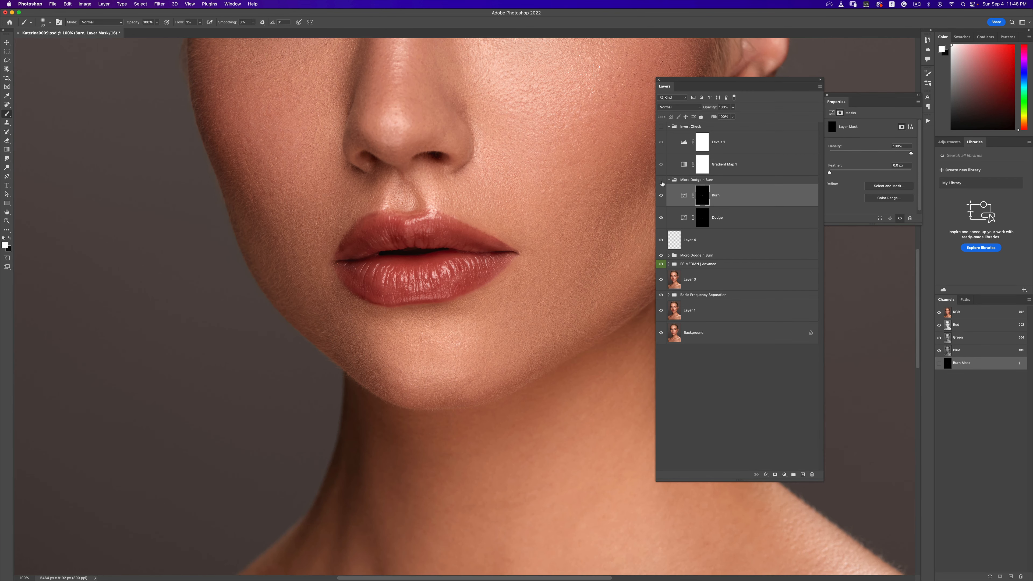
left_click(662, 181)
left_click(659, 181)
left_click(705, 217)
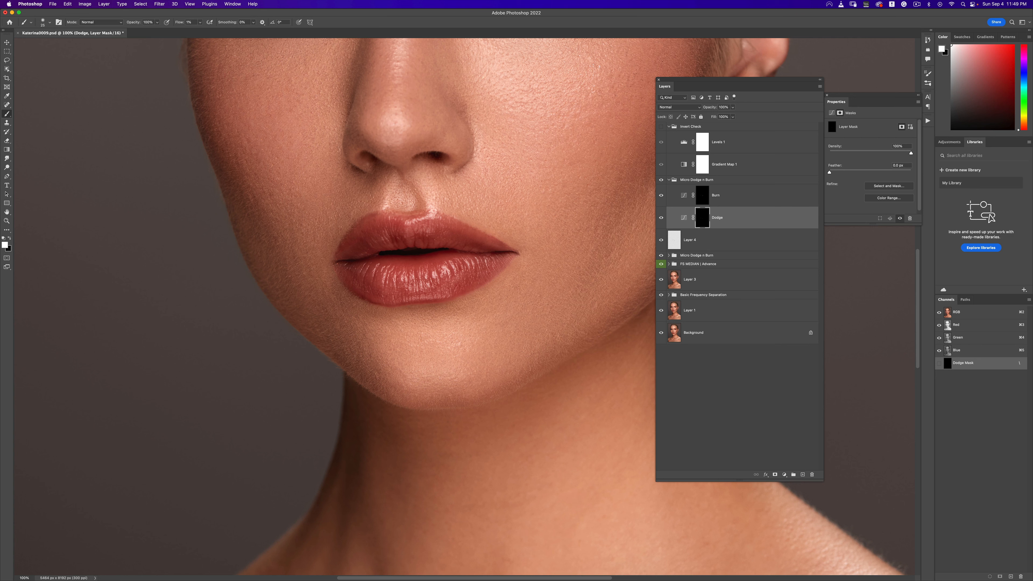
left_click(662, 218)
left_click(661, 219)
- Zoom out to the whole portrait, collapse the Micro Dodge + Burn group and toggle the Background layer to compare
key("z")
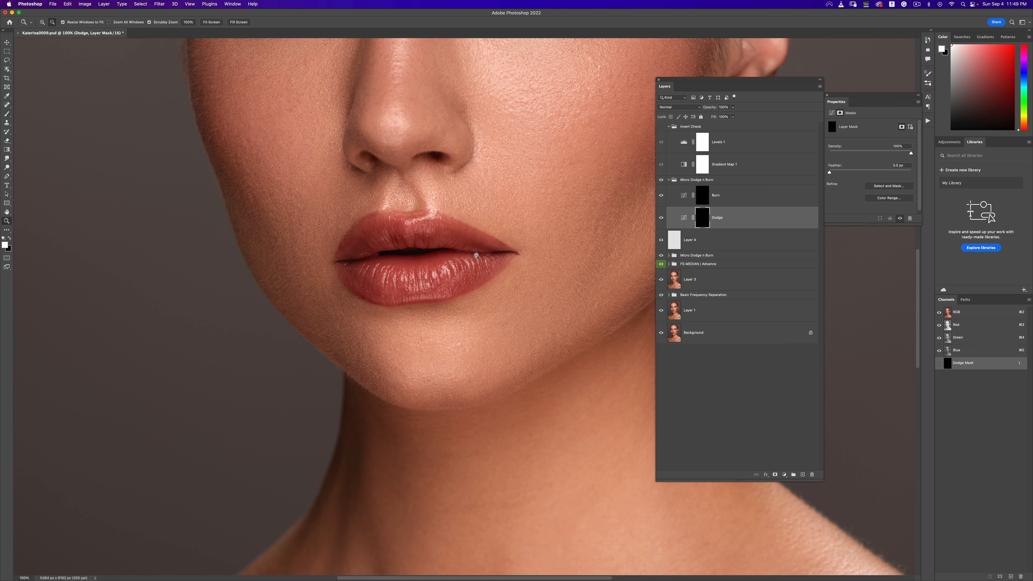
left_click(478, 255, "alt")
left_click(478, 255, "alt")
left_click(479, 255, "alt")
left_click(478, 255, "alt")
left_click(478, 256, "alt")
left_click(479, 263)
left_click(479, 263)
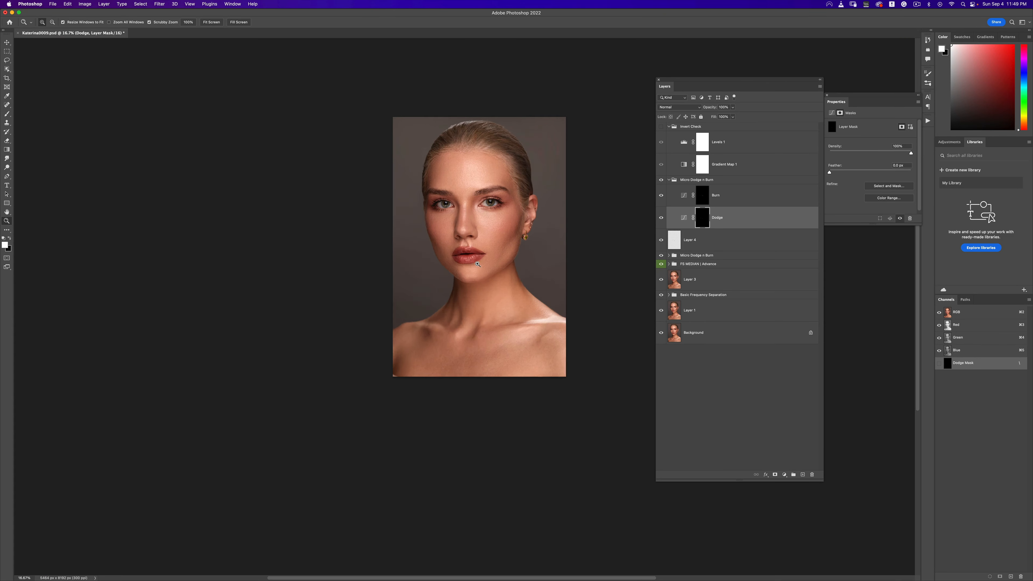
key("b")
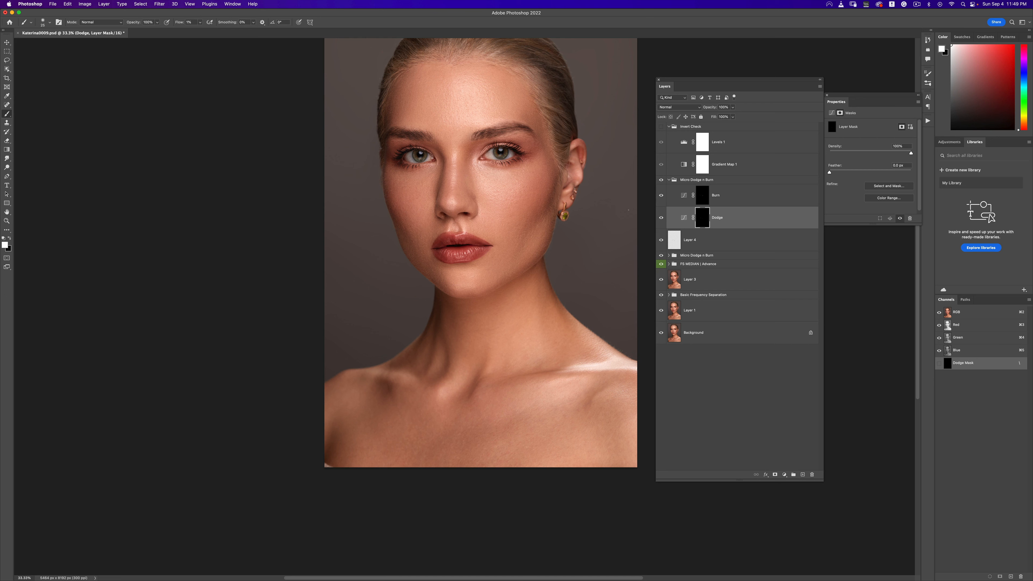
left_click(669, 180)
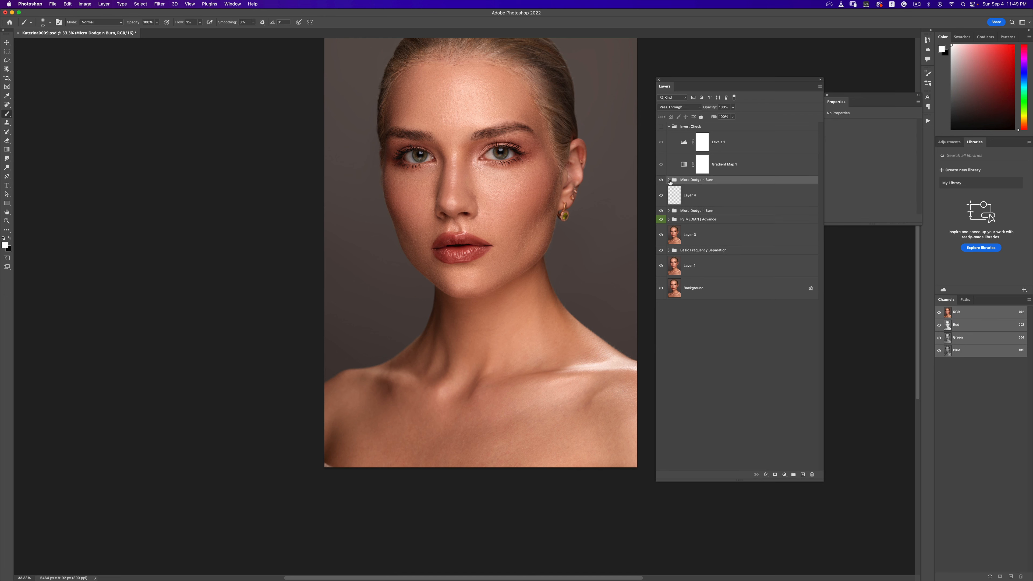
left_click(662, 290, "alt")
left_click(661, 288, "alt")
- Zoom in and out around the face and toggle the FS MEDIAN | Advance group to inspect the retouched skin
key("z")
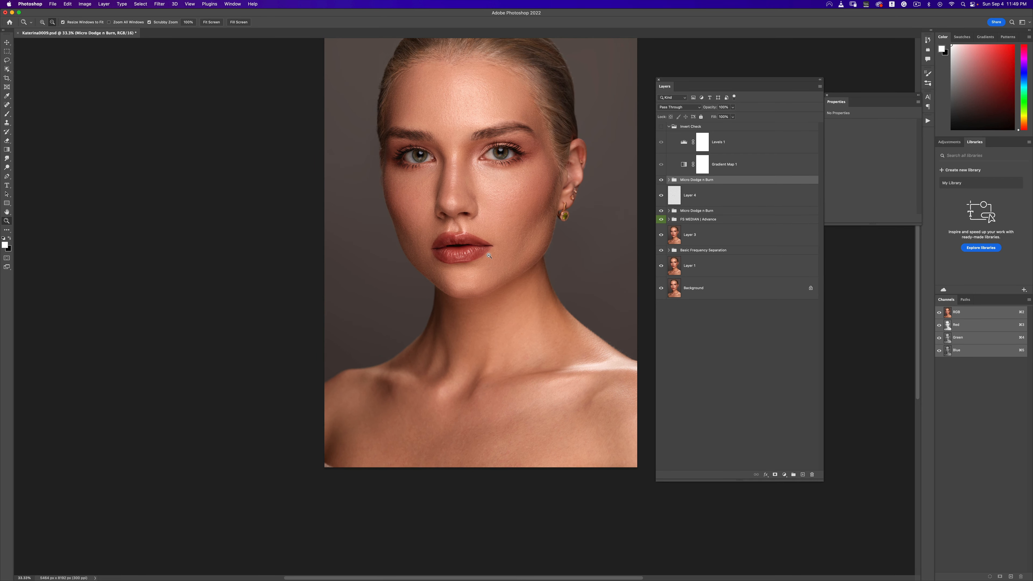
left_click(475, 202, "alt")
left_click(494, 252, "alt")
left_click(494, 255, "alt")
left_click(486, 212)
left_click(484, 219)
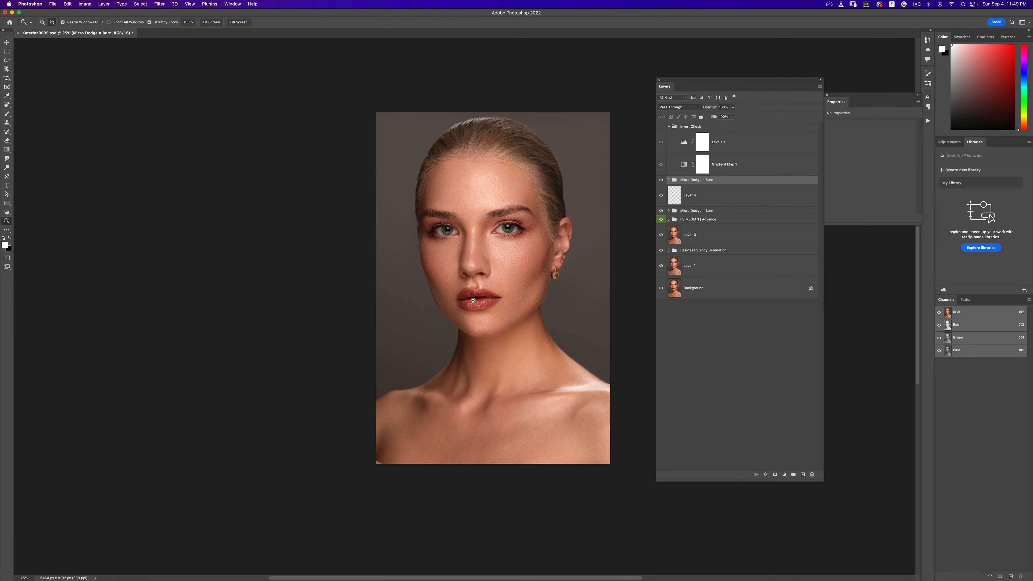
left_click(503, 272)
key("b")
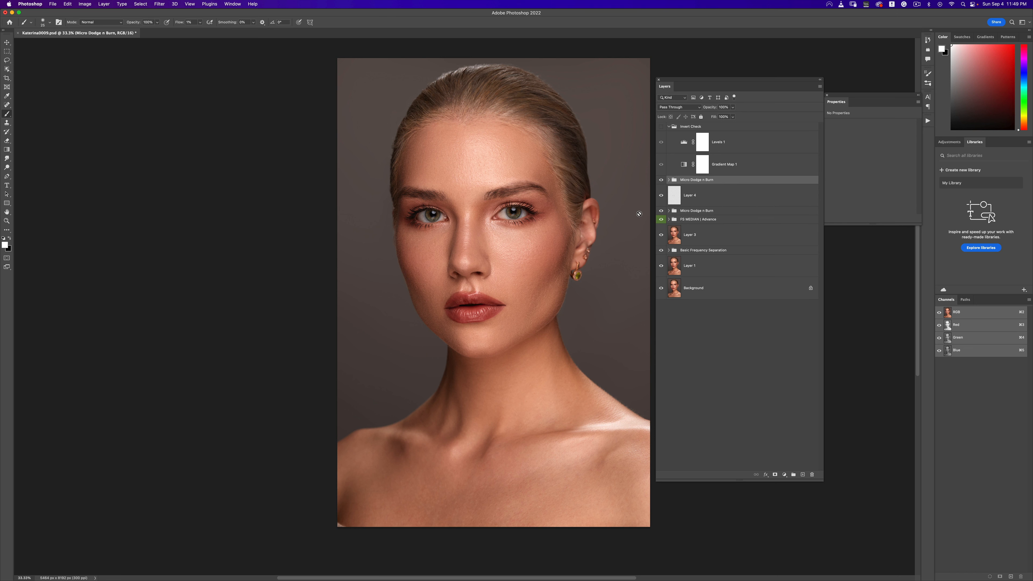
key("z")
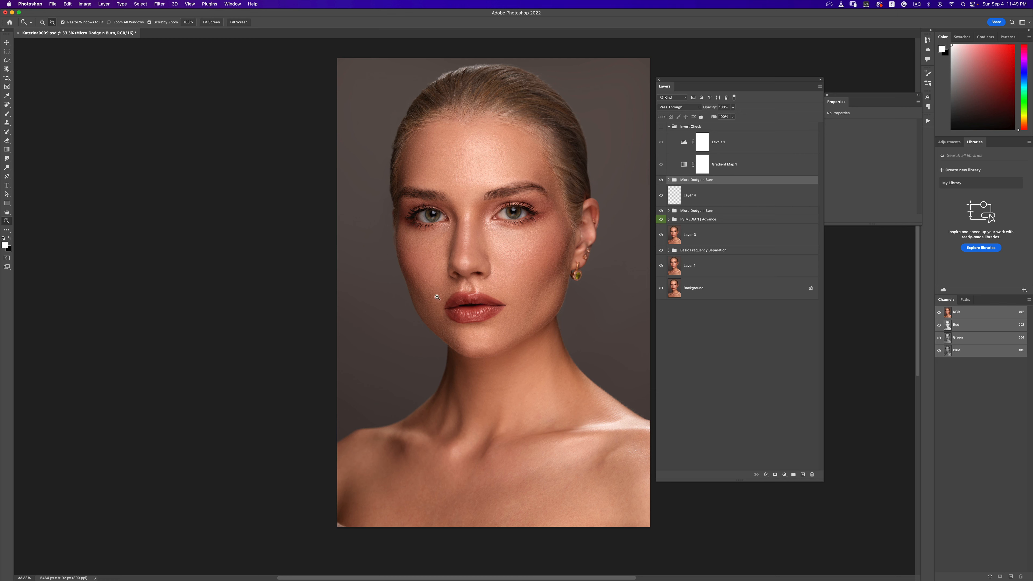
left_click(487, 300)
left_click(487, 300)
left_click(487, 300)
left_click(478, 305, "alt")
left_click(478, 305, "alt")
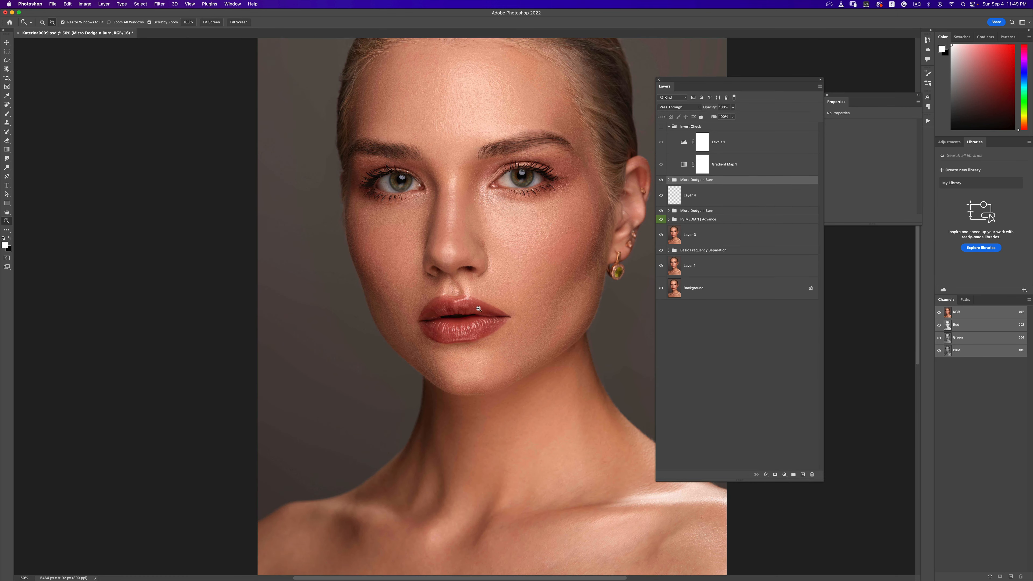
left_click(479, 308, "alt")
key("b")
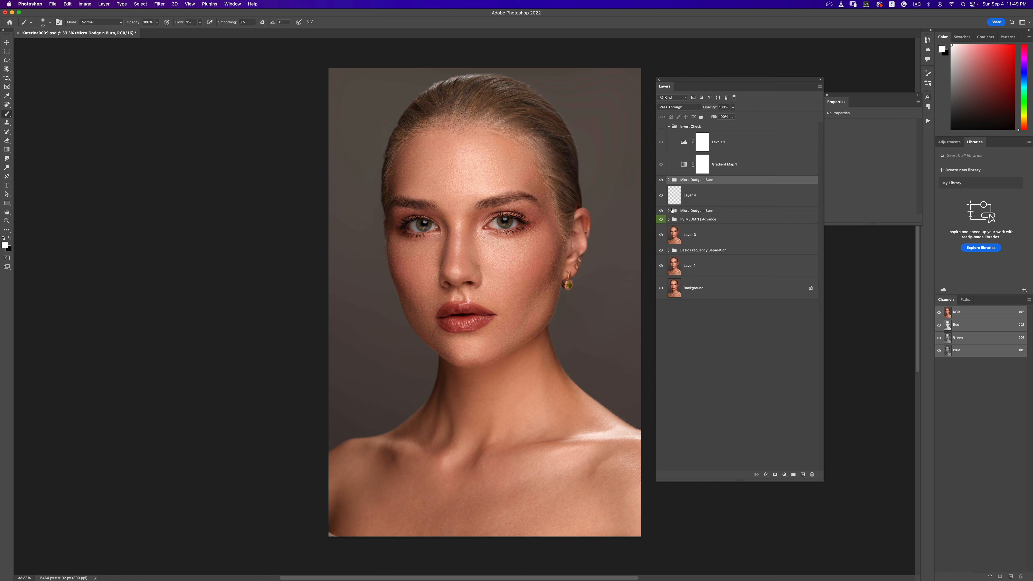
left_click(662, 222)
left_click(662, 222)
key("z")
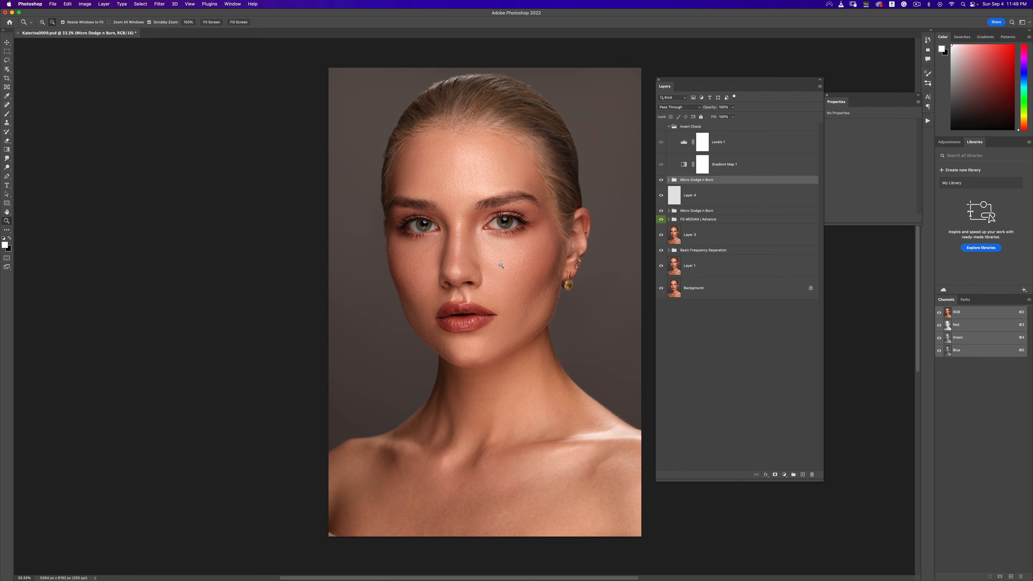
scroll(501, 265, "up", 3)
scroll(501, 265, "down", 2)
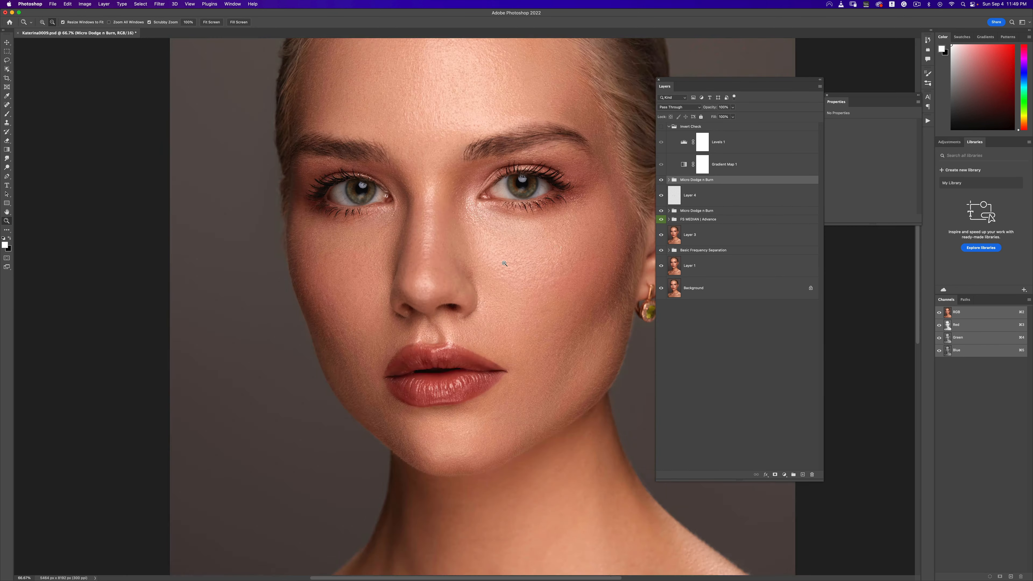
- Select the layers from the Micro Dodge + Burn group down to FS MEDIAN | Advance and group them together
key("b")
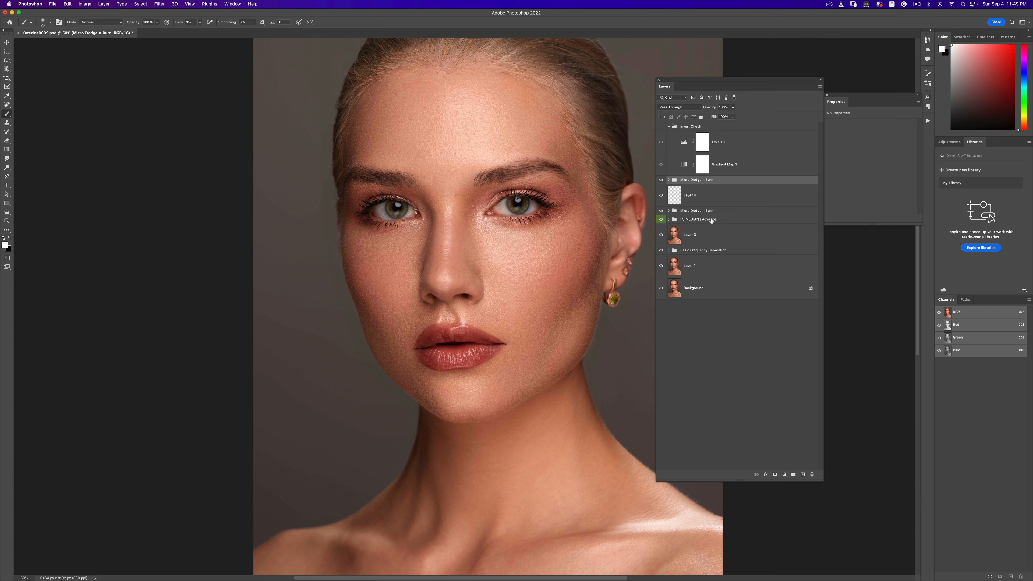
left_click(699, 219, "shift")
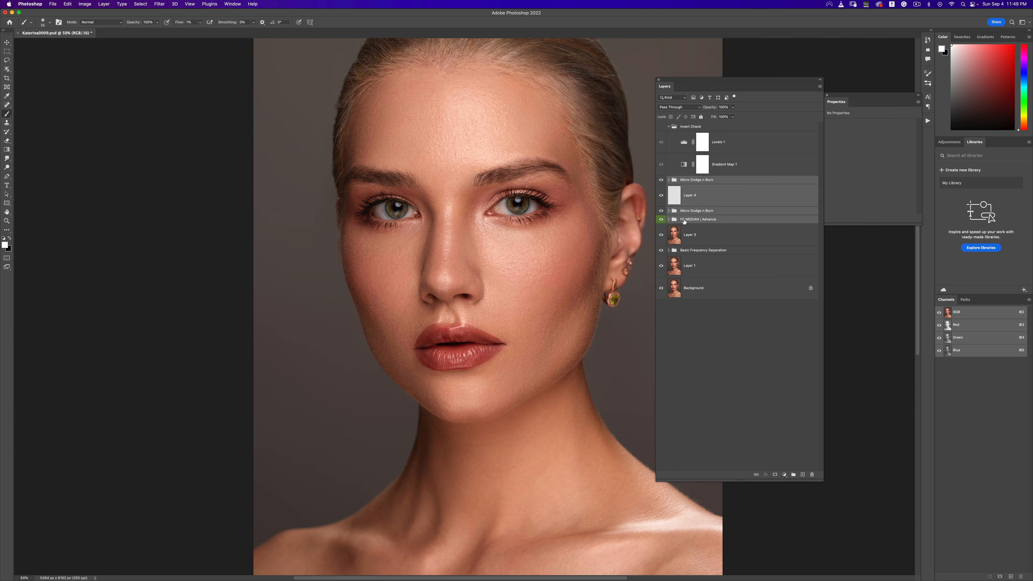
key("super+g")
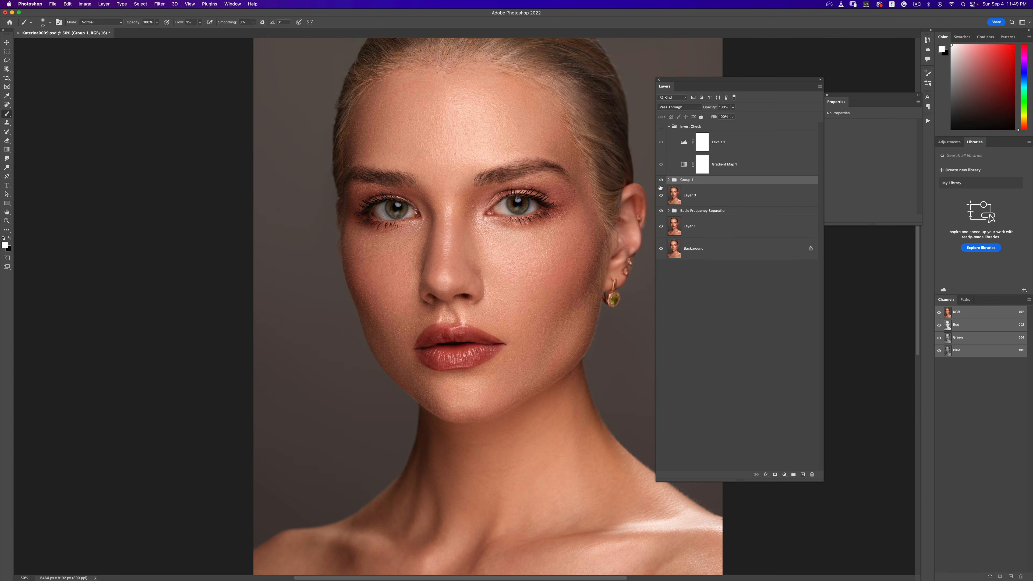
- Toggle the new group's visibility for a before-and-after comparison of the portrait, then open the Actions panel
key("z")
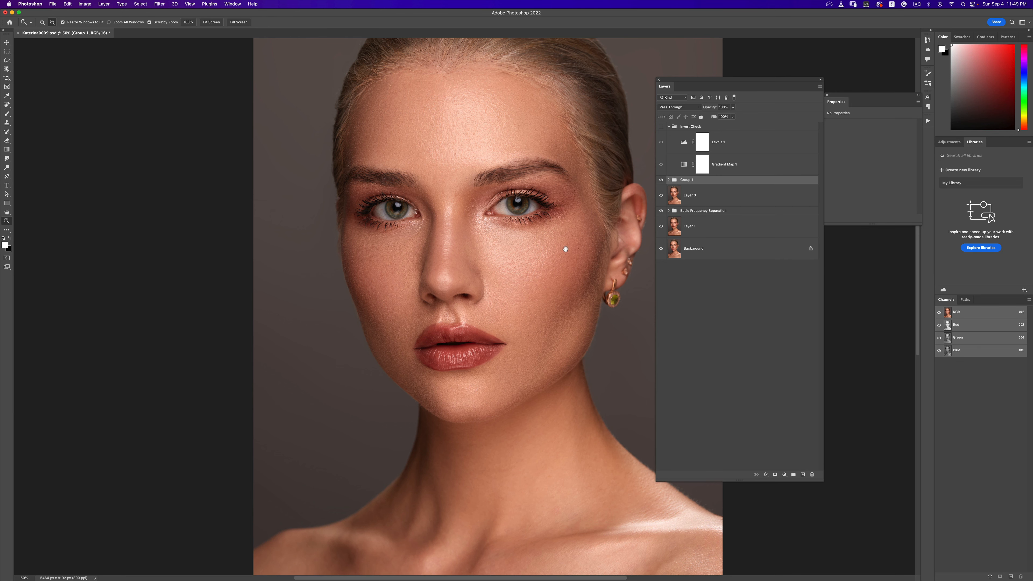
key("b")
left_click_drag(565, 249, 545, 229)
left_click(661, 182)
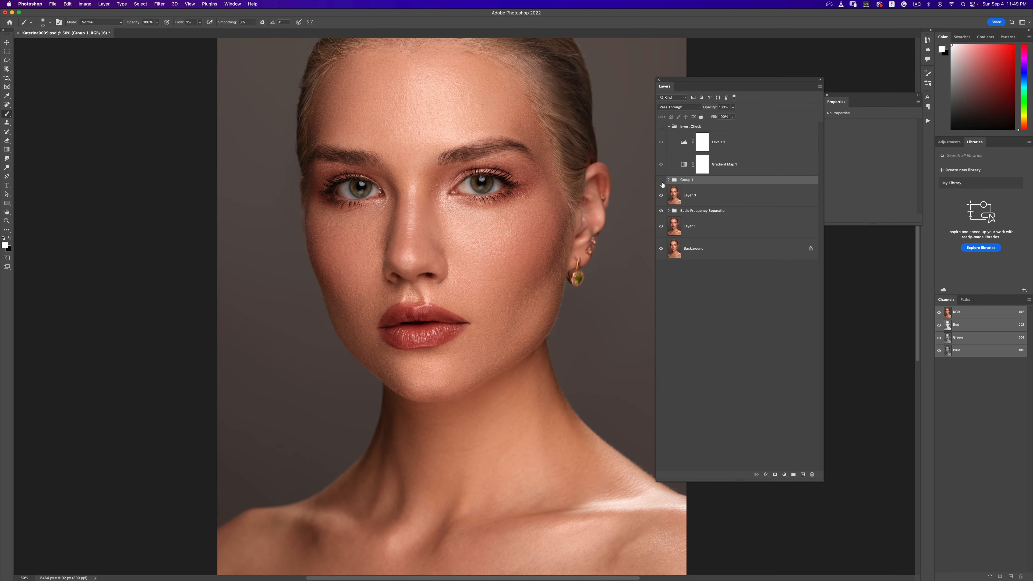
left_click(660, 181)
left_click(661, 182)
left_click(661, 181)
left_click(495, 274, "alt+super")
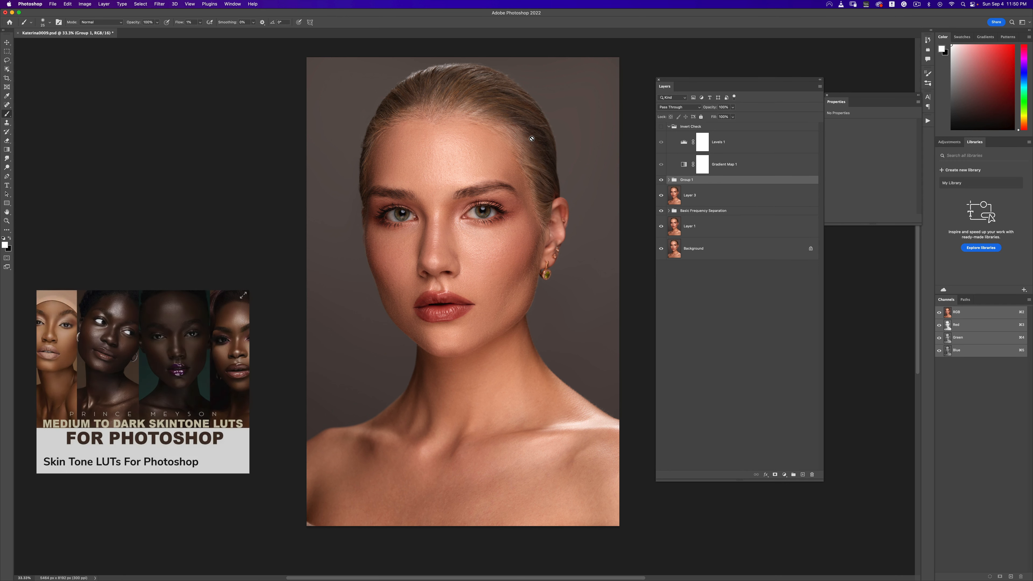
left_click(928, 121)
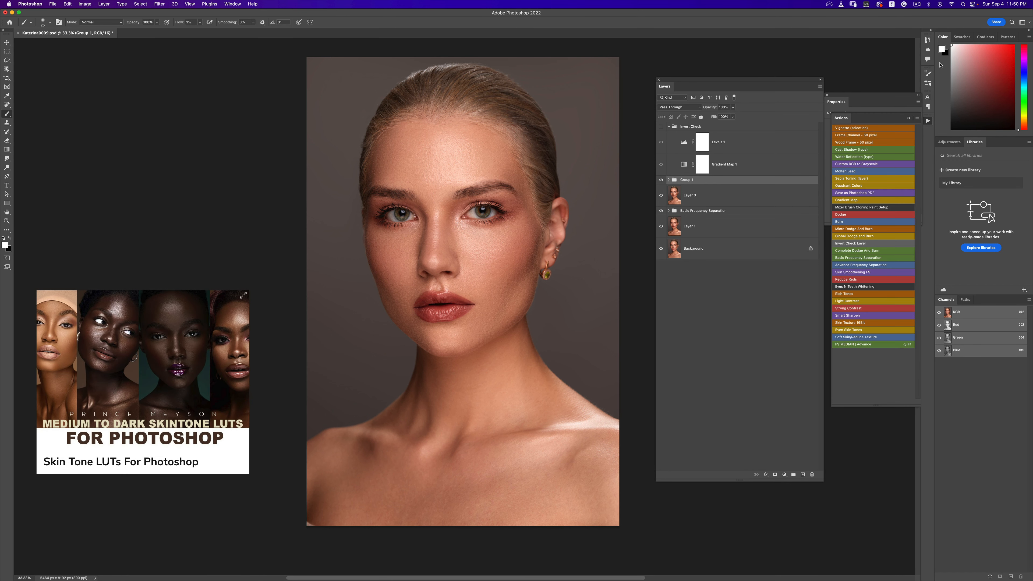